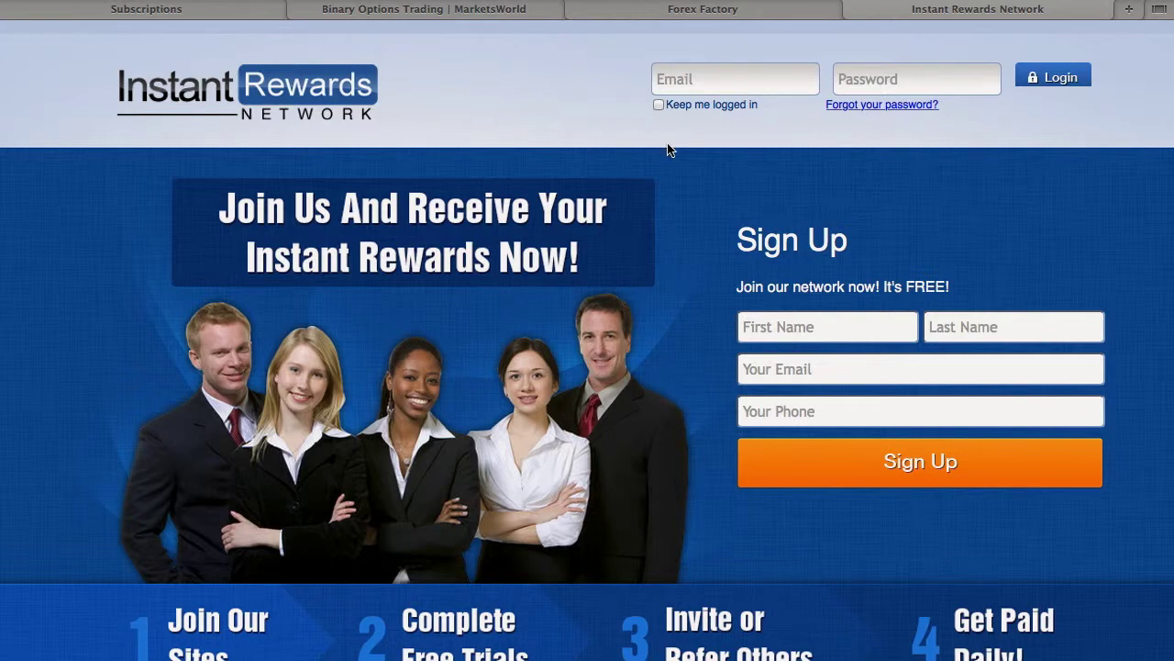
# Enter the user's first name and last name in the sign-up form fields.
pyautogui.click(774, 334)
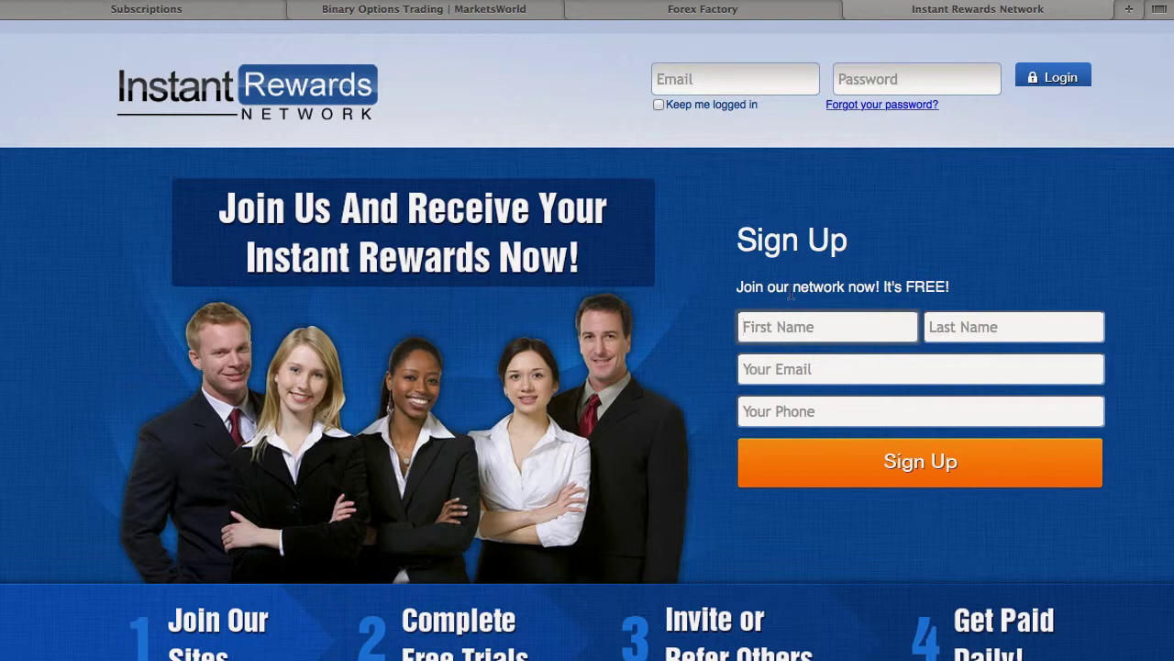
pyautogui.click(1013, 326)
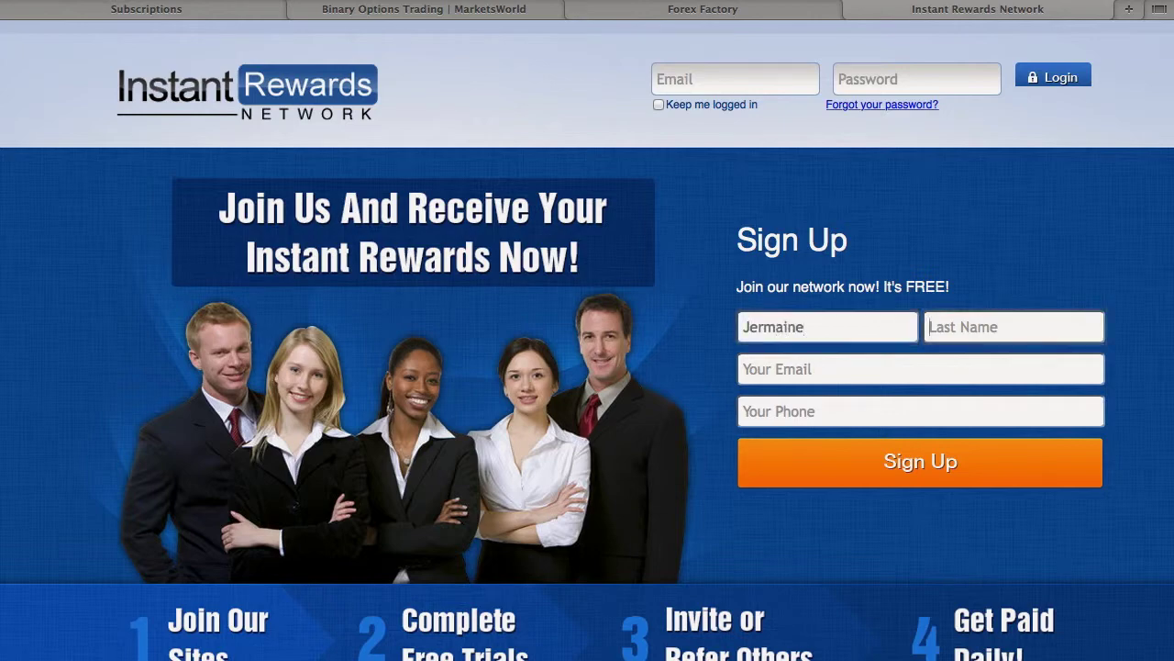
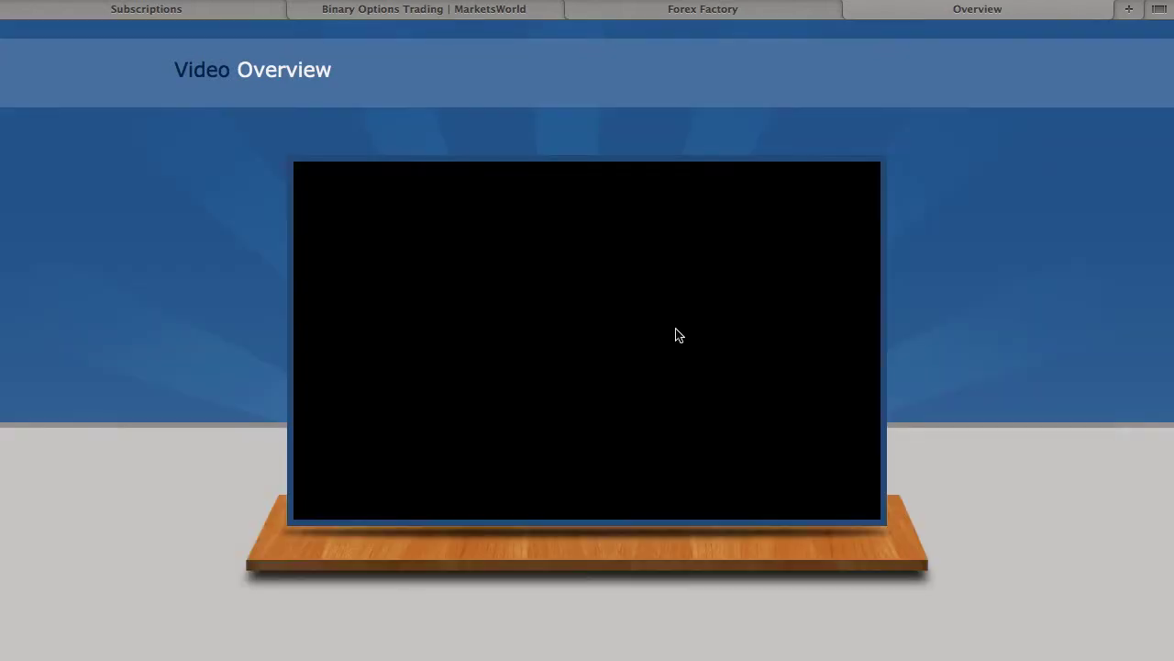
# Continue to Complete Registration from the overview page and select the USERNAME field.
pyautogui.scroll(-1, 642, 372)
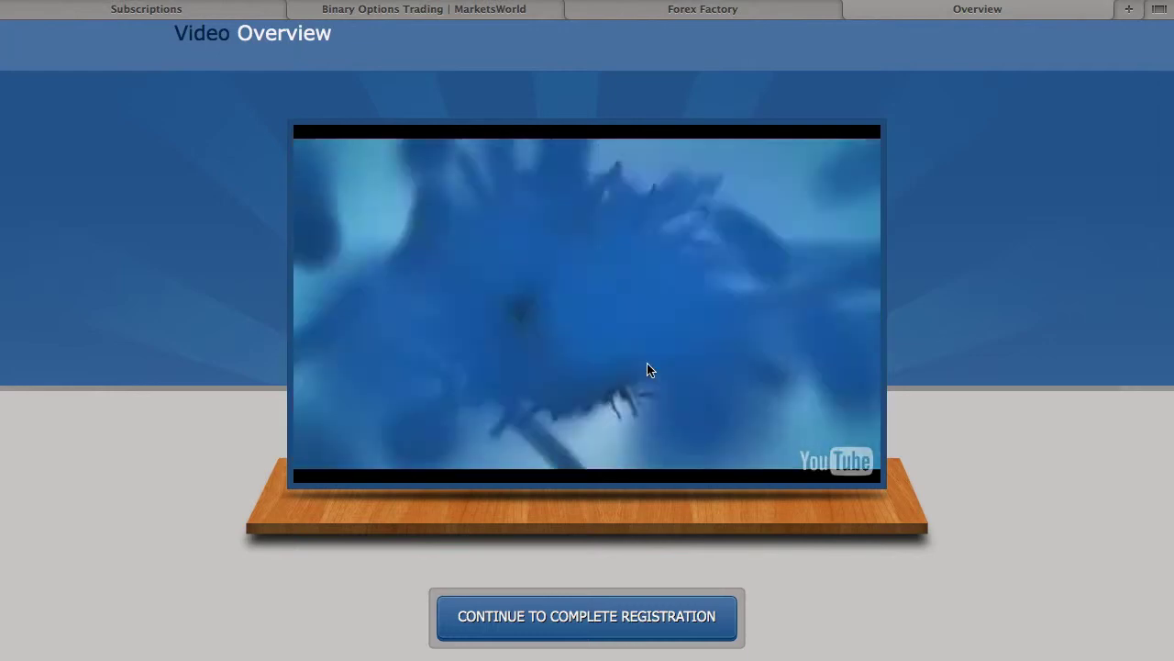
pyautogui.click(568, 624)
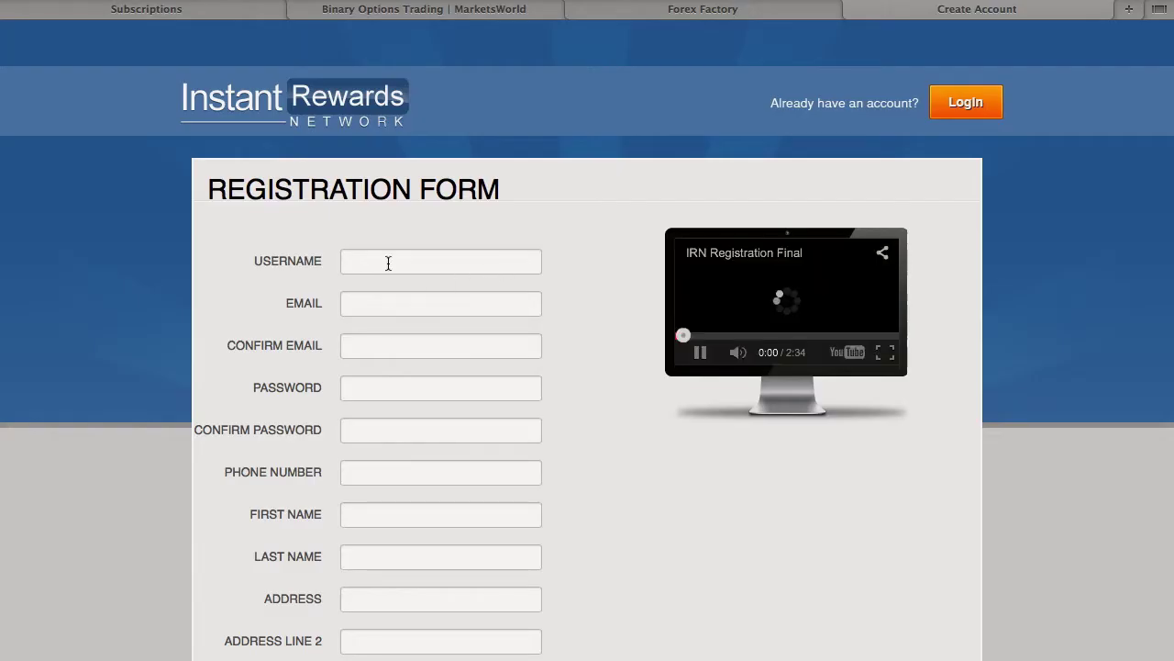
pyautogui.click(388, 259)
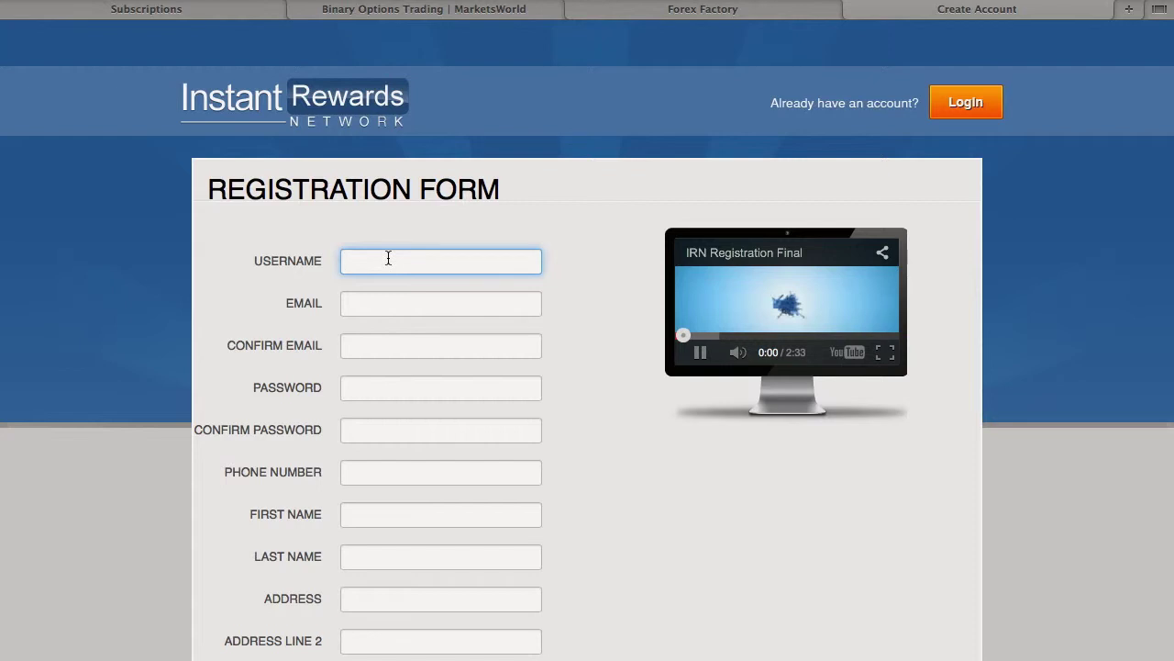
# Enter the username, then the email address and its confirmation, fixing a typo.
pyautogui.click(440, 303)
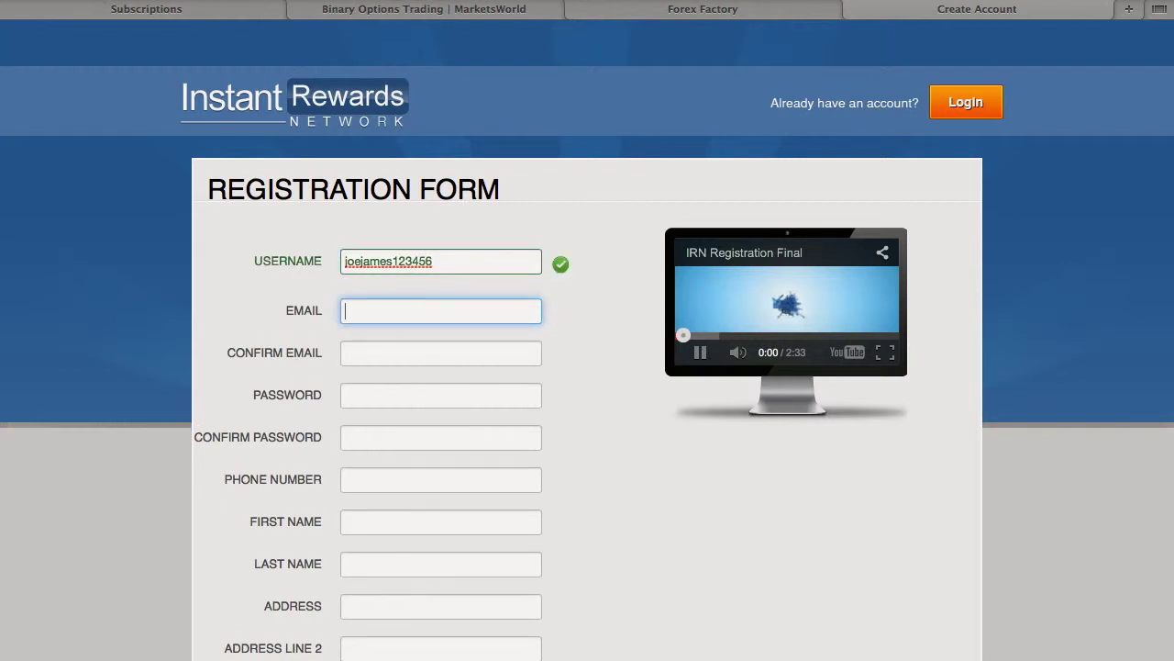
pyautogui.write('xclusively')
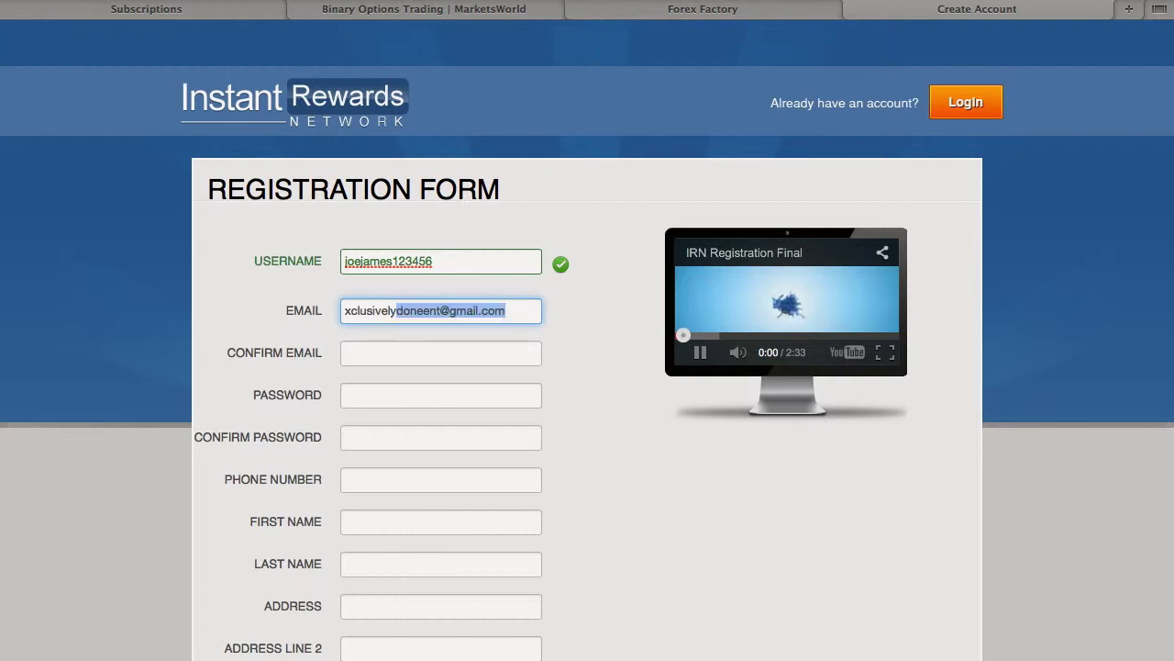
pyautogui.press('Tab')
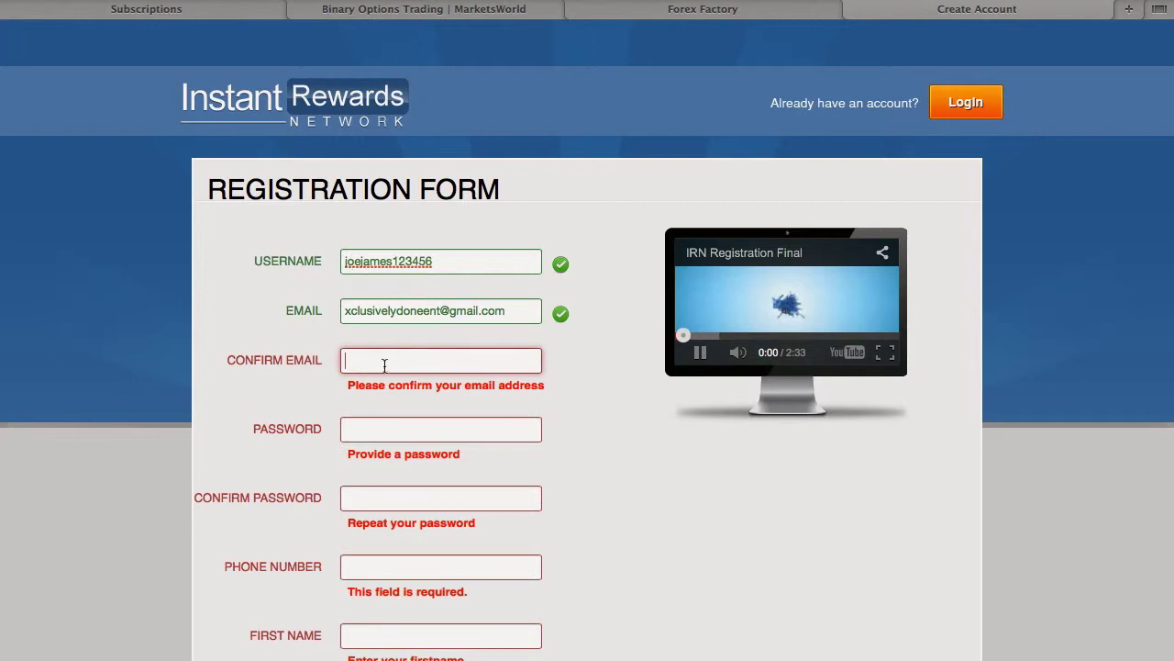
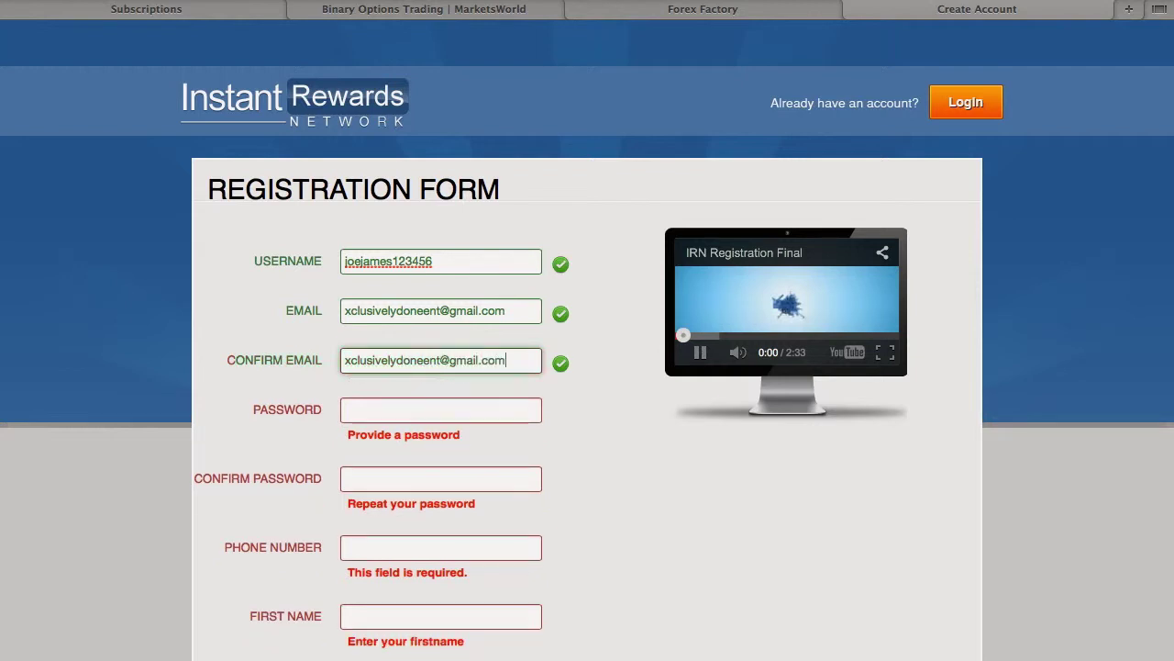
# Enter the account password and the phone number.
pyautogui.click(440, 410)
pyautogui.write('•••••')
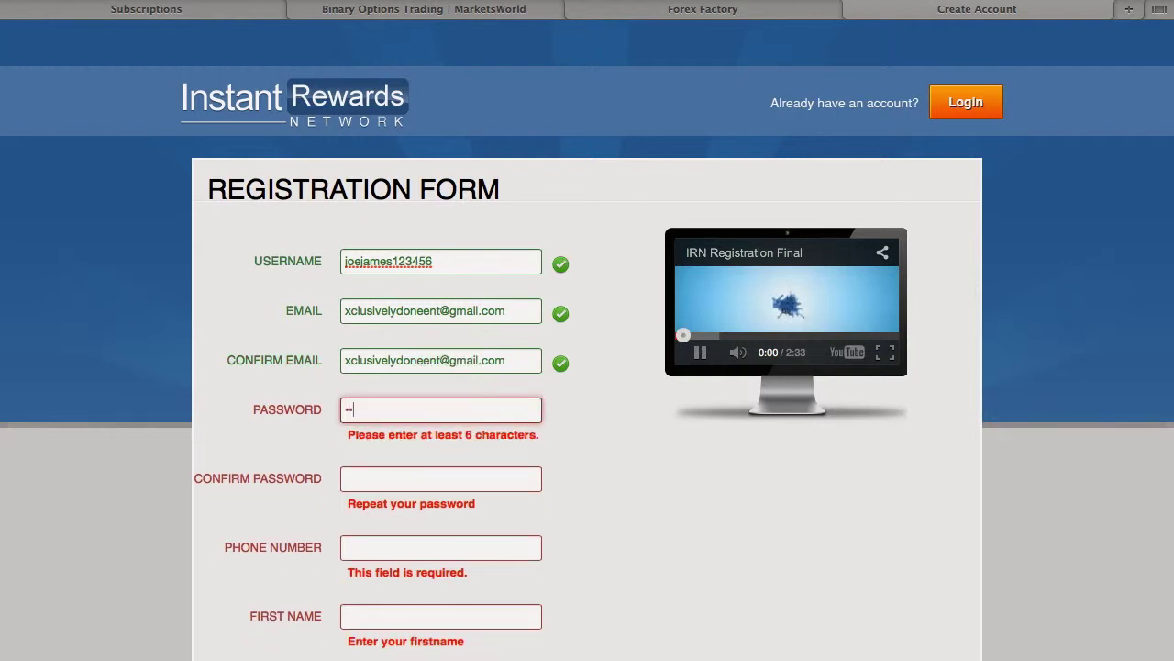
pyautogui.write('•')
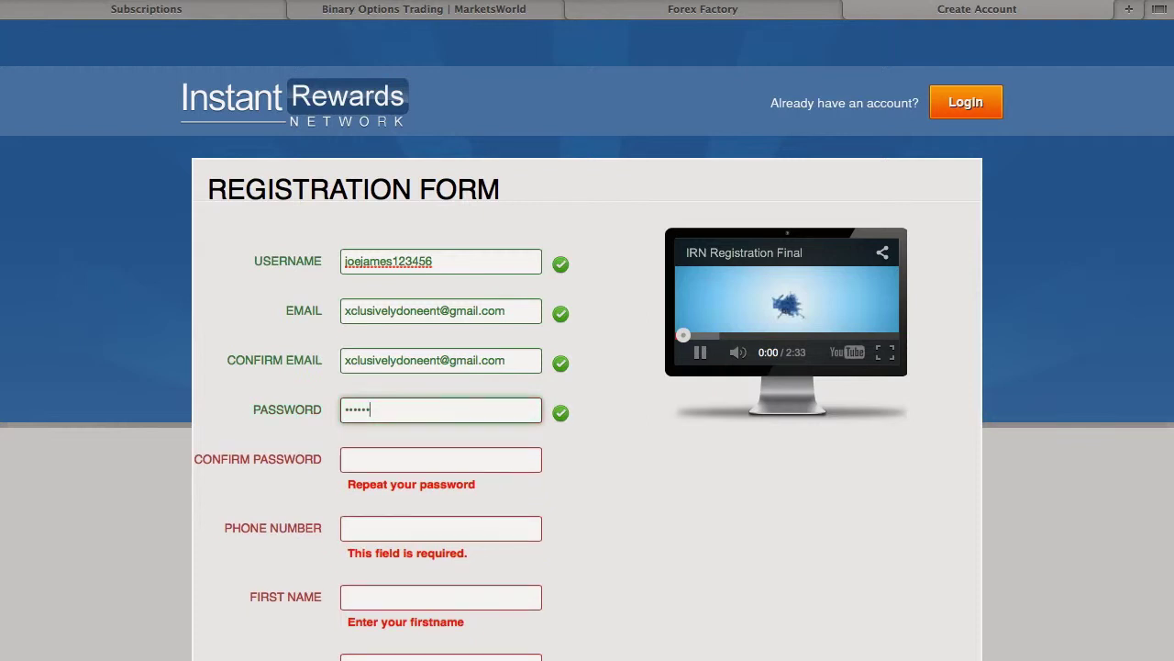
pyautogui.click(394, 464)
pyautogui.write('••••••')
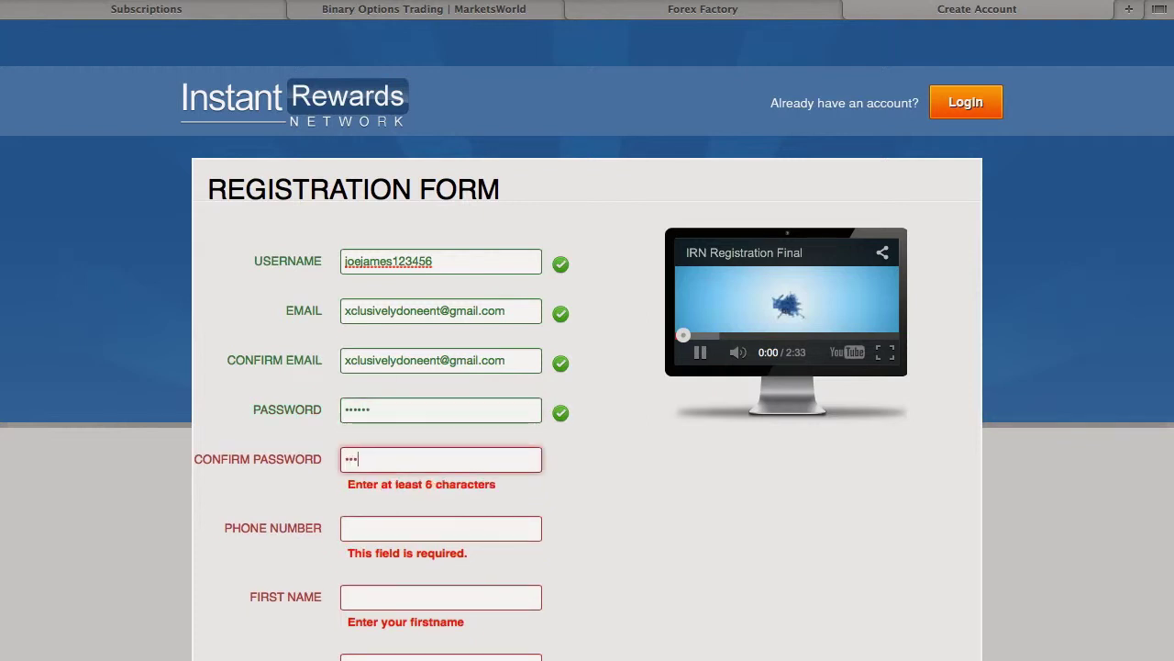
pyautogui.click(397, 506)
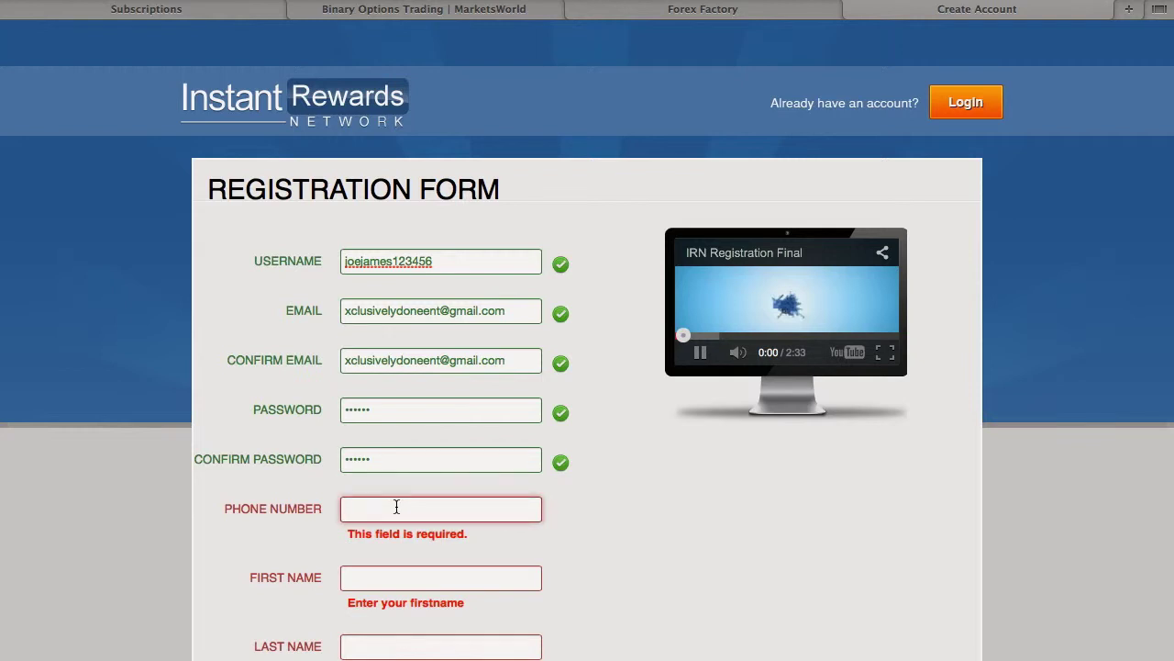
pyautogui.write('555')
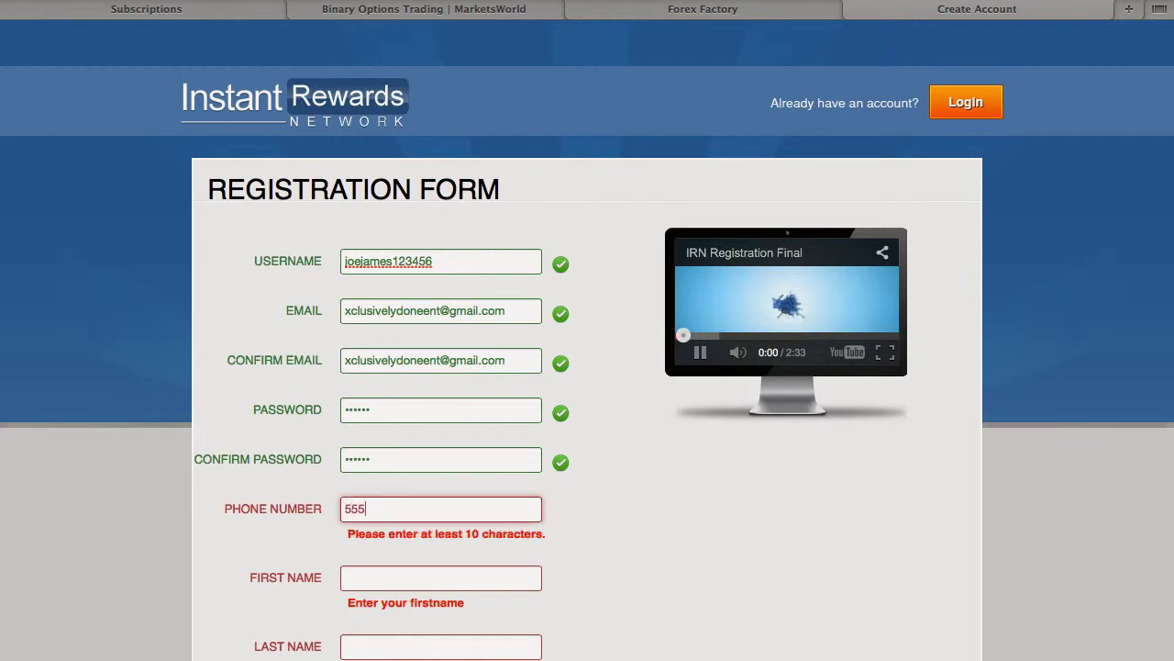
pyautogui.write('55555')
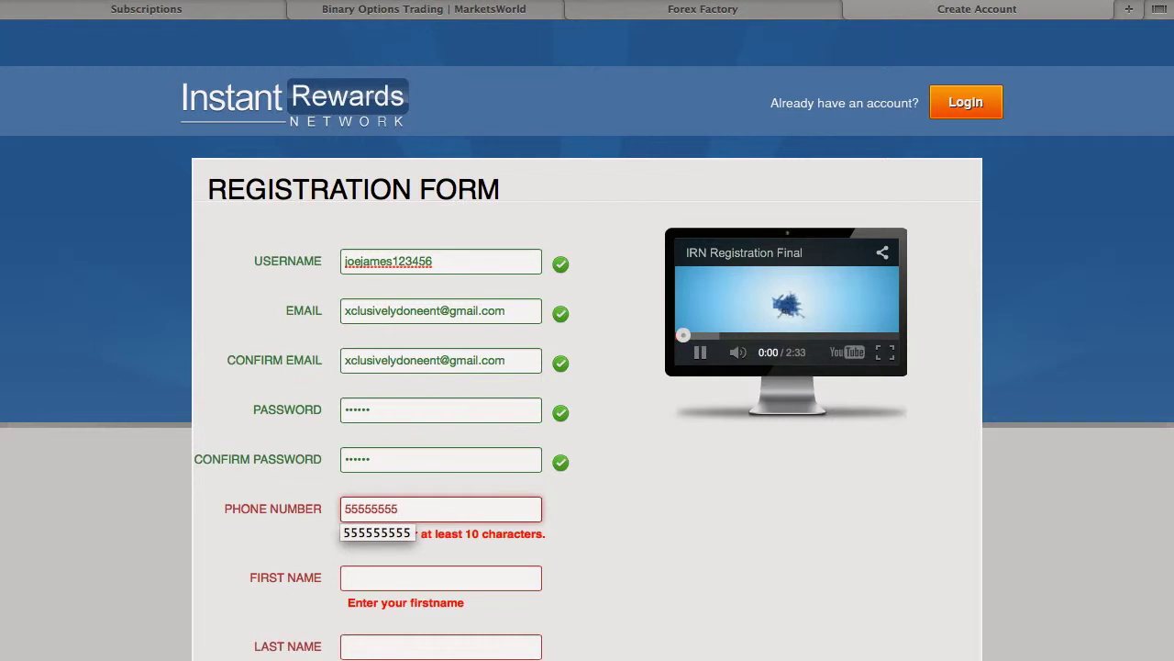
# Fill in the first name and last name fields on the registration form.
pyautogui.click(408, 580)
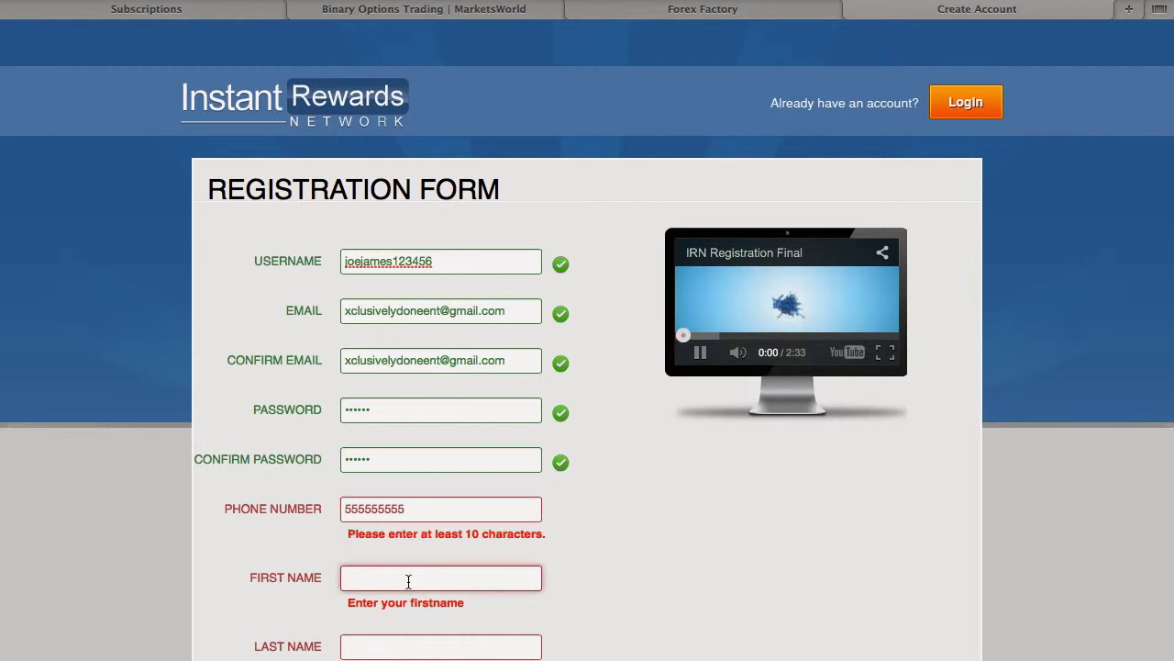
pyautogui.press('Tab')
pyautogui.press('Tab')
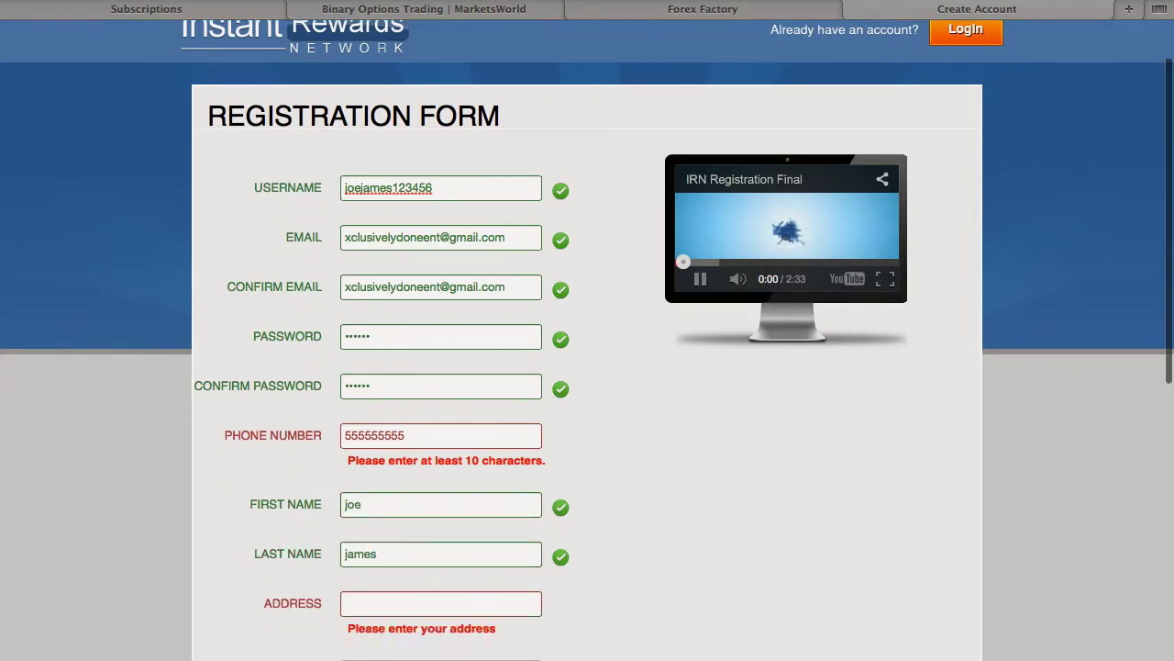
# Enter the street address in the ADDRESS field.
pyautogui.scroll(-2, 588, 367)
pyautogui.click(399, 530)
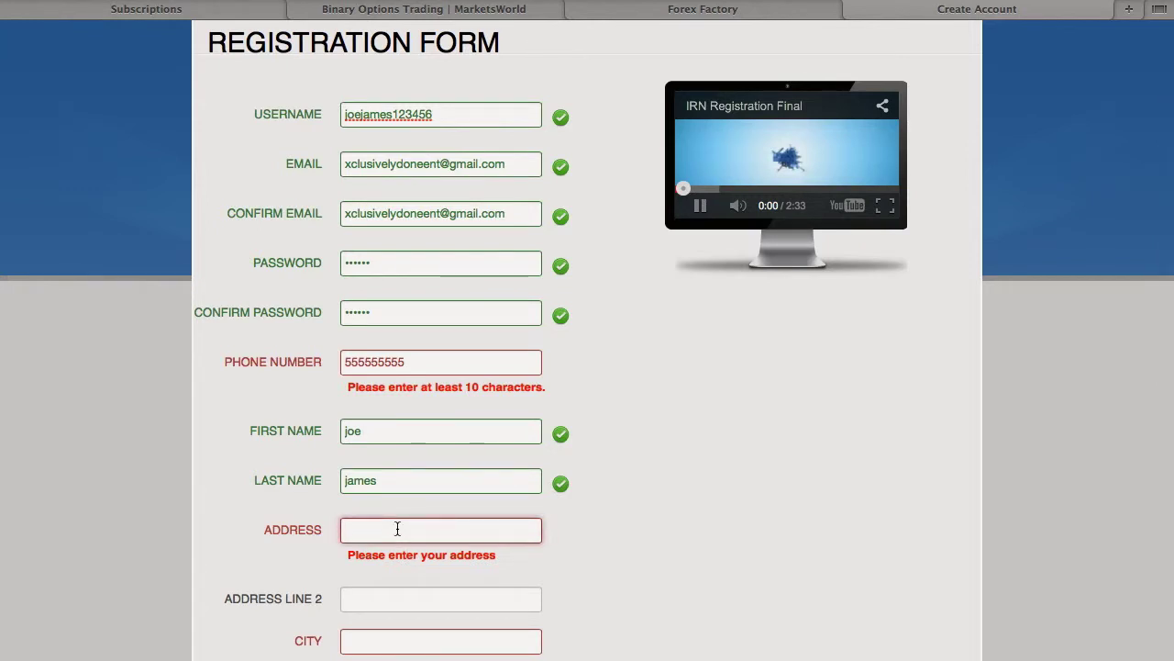
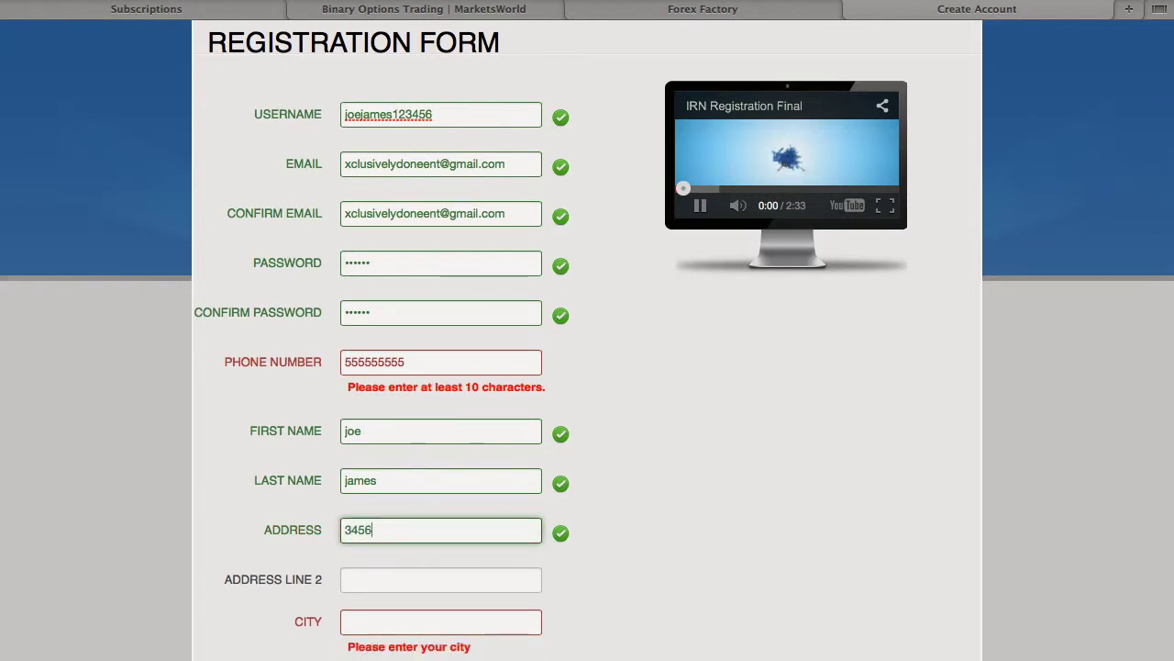
pyautogui.click(418, 621)
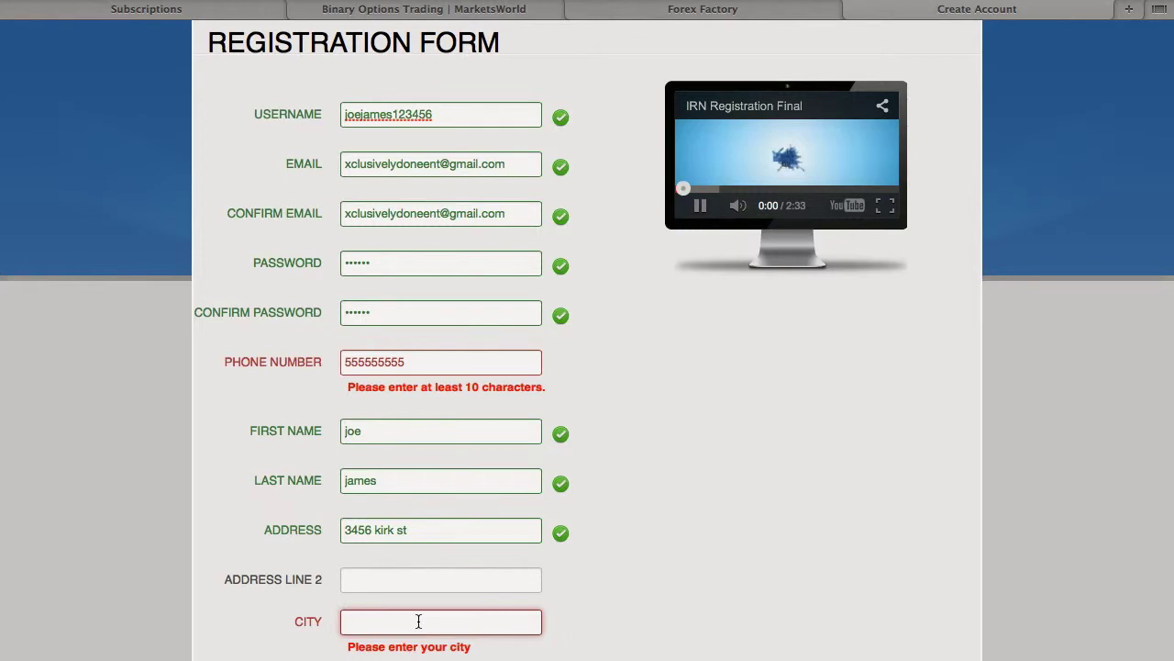
pyautogui.click(635, 548)
pyautogui.scroll(-3, 636, 548)
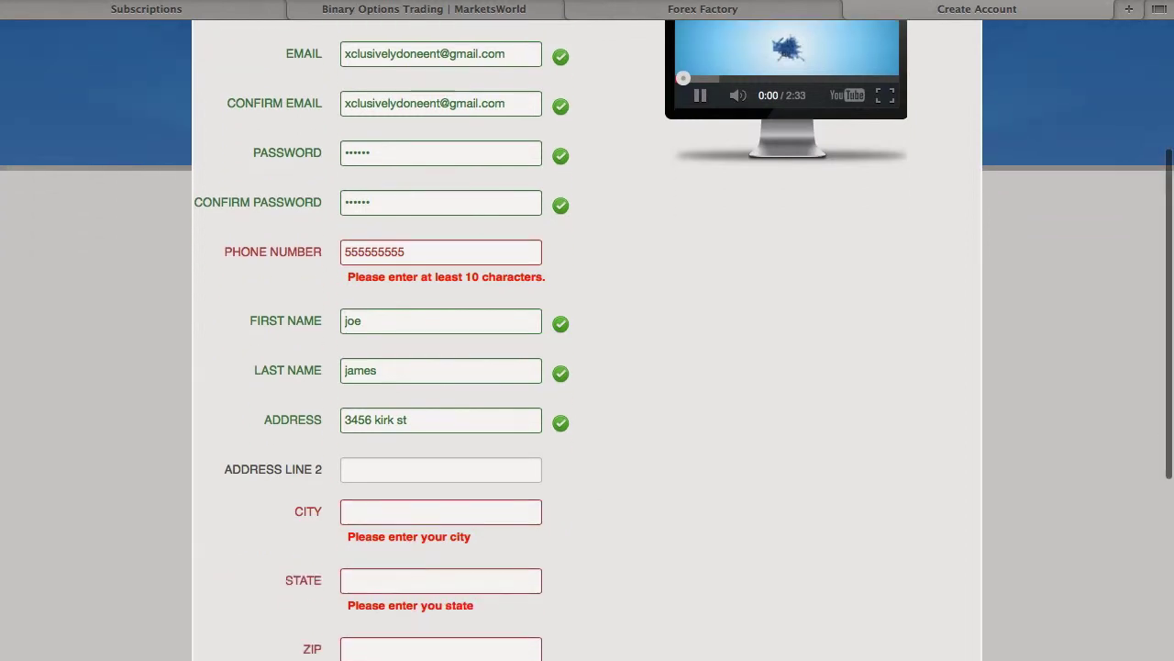
pyautogui.scroll(-2, 636, 548)
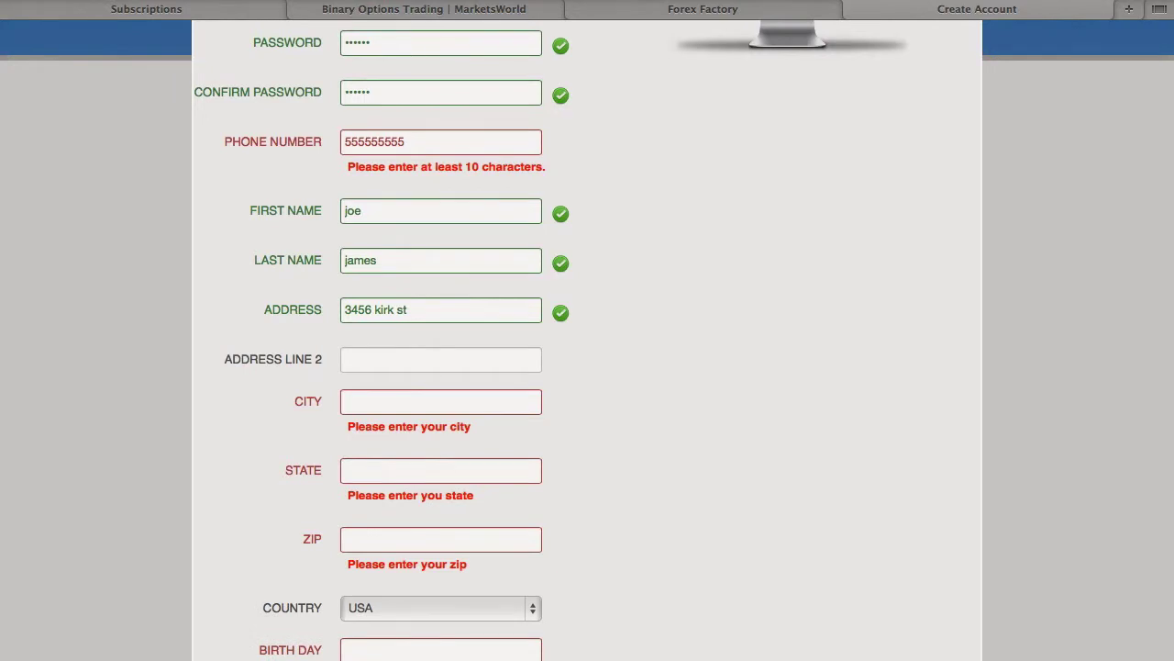
# Fill in the city, state and ZIP code fields.
pyautogui.click(469, 399)
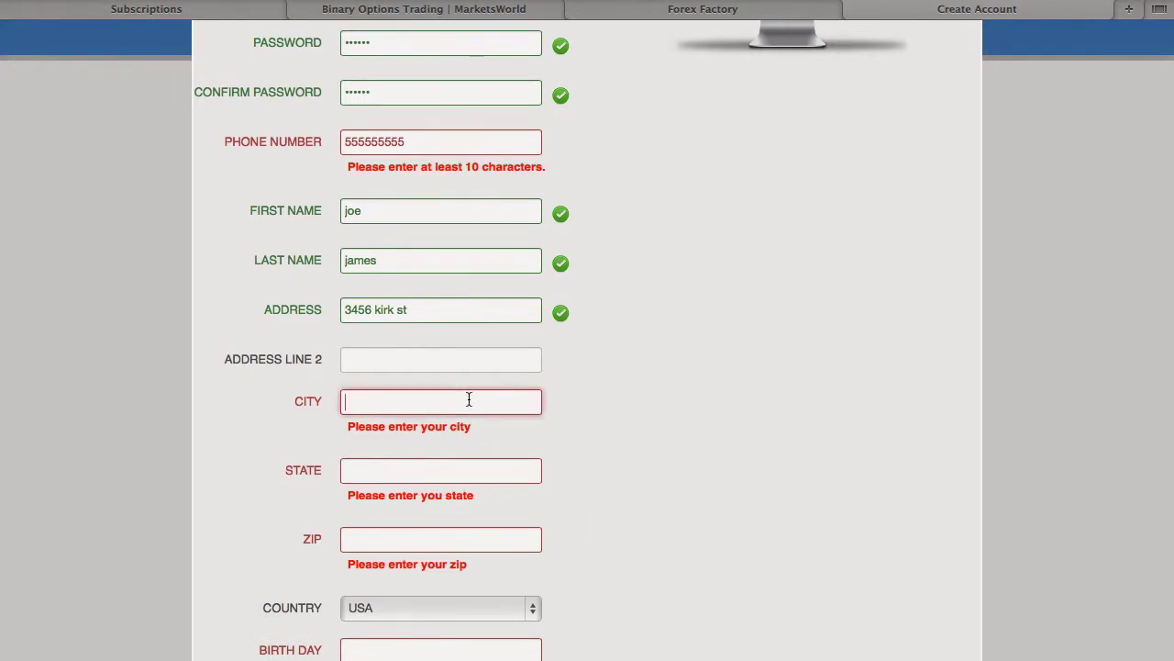
pyautogui.write('miami')
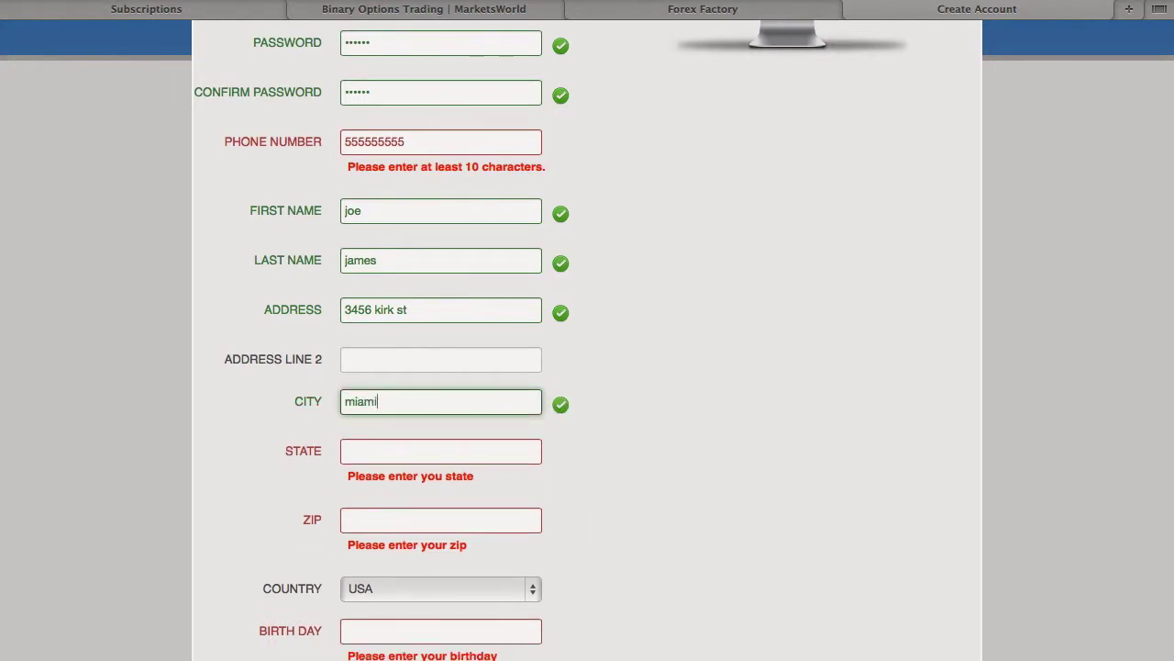
pyautogui.click(441, 450)
pyautogui.write('fl')
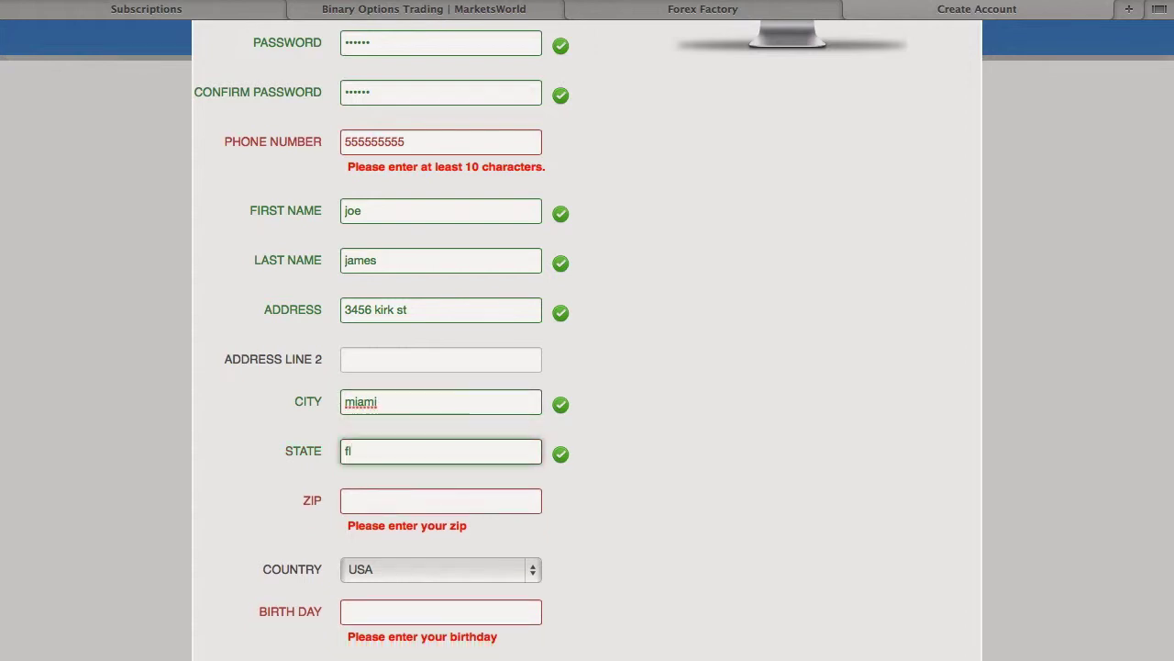
pyautogui.click(454, 501)
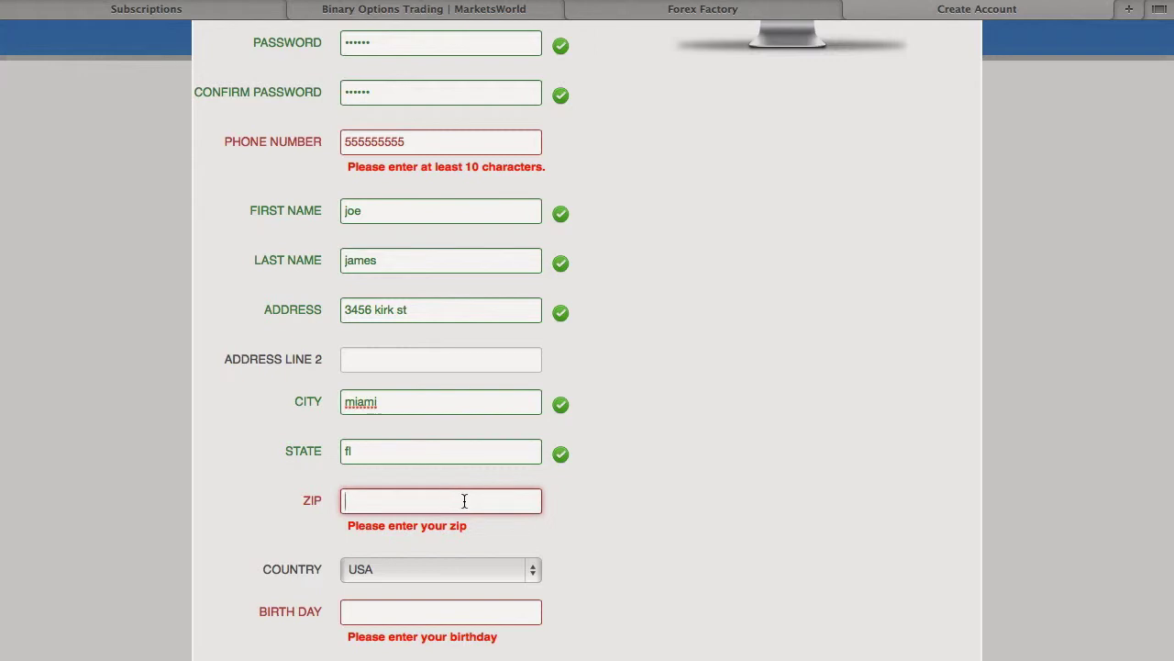
pyautogui.write('33101')
# Set the birth date to 12/12/1989 using the calendar's year list and day grid.
pyautogui.click(432, 592)
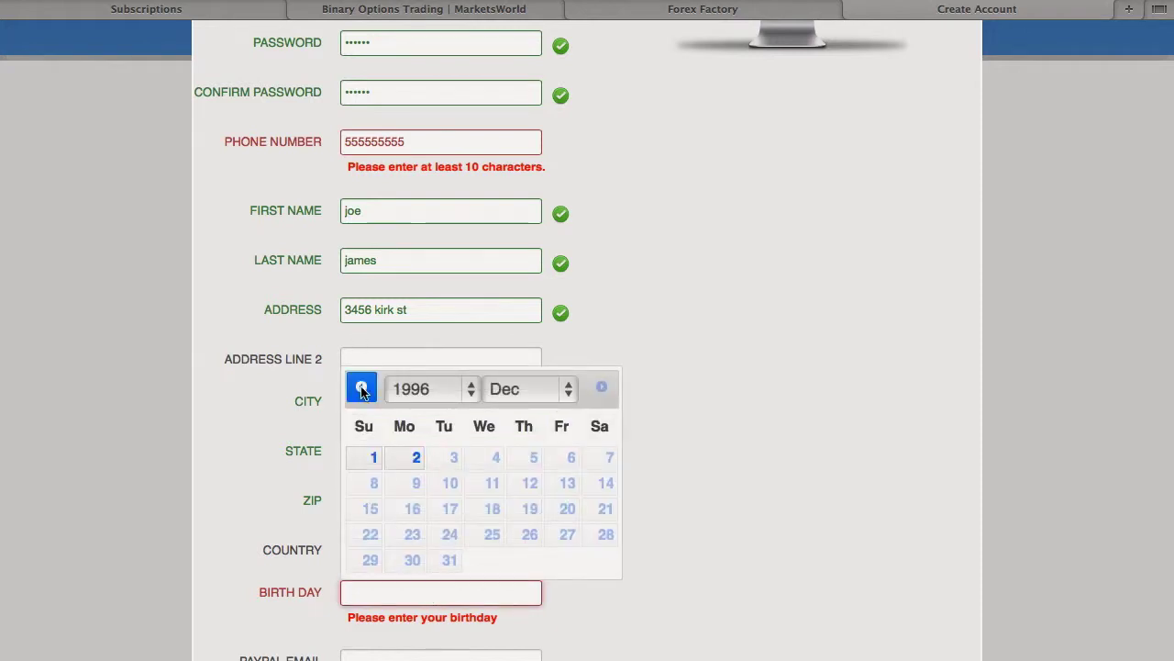
pyautogui.click(433, 388)
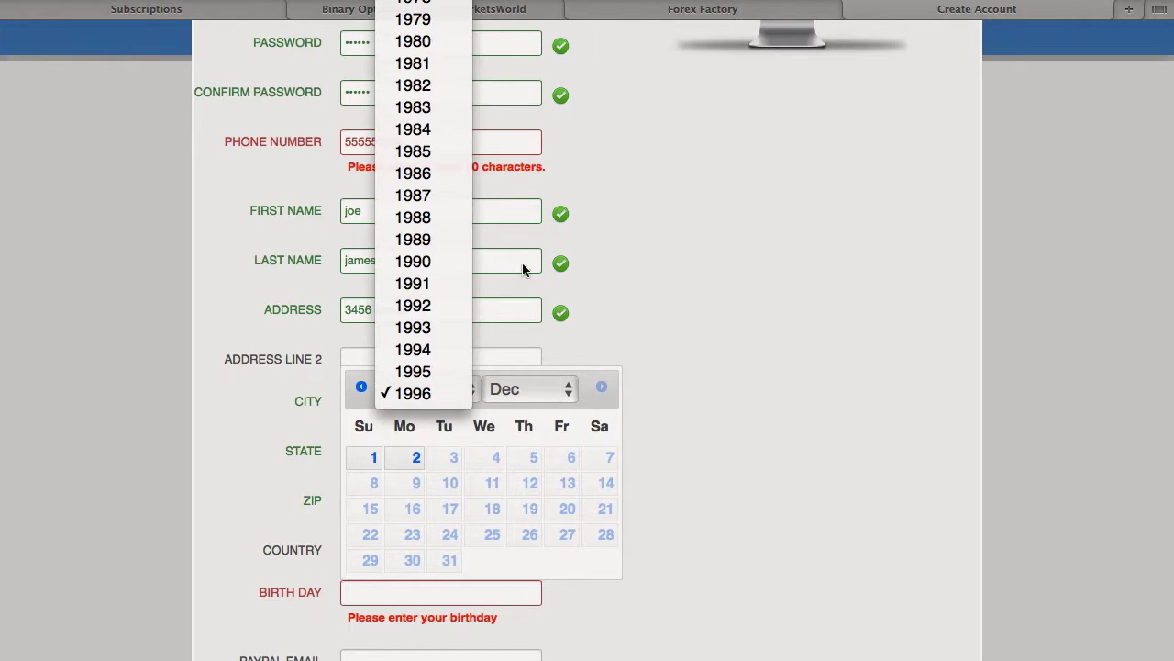
pyautogui.click(431, 238)
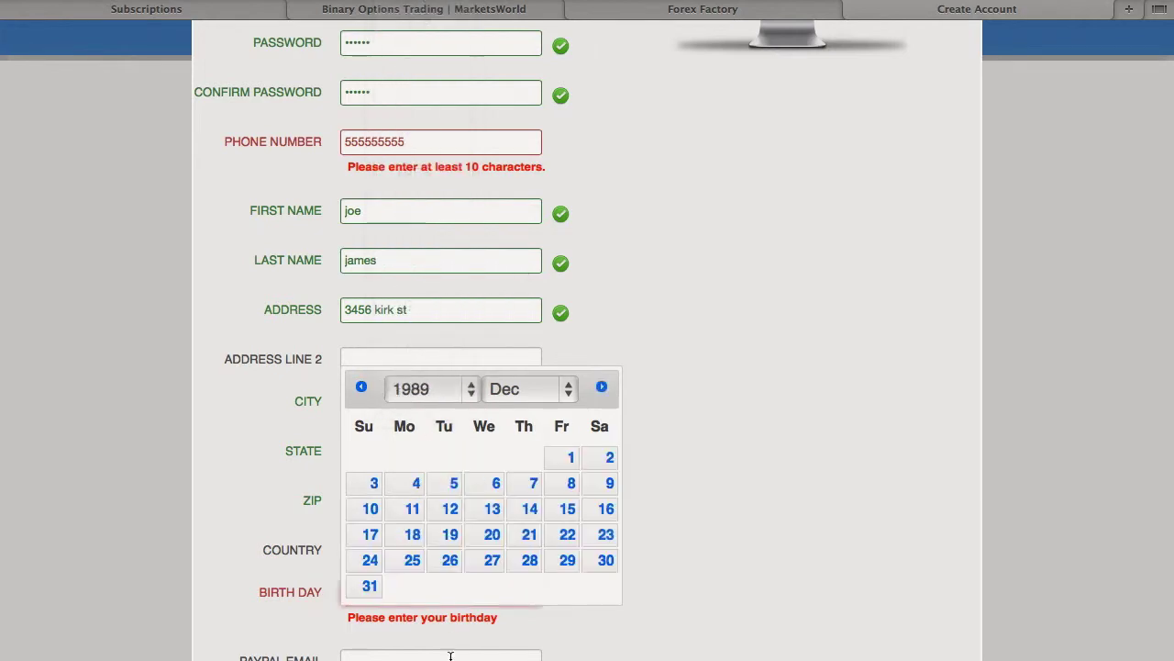
pyautogui.click(454, 517)
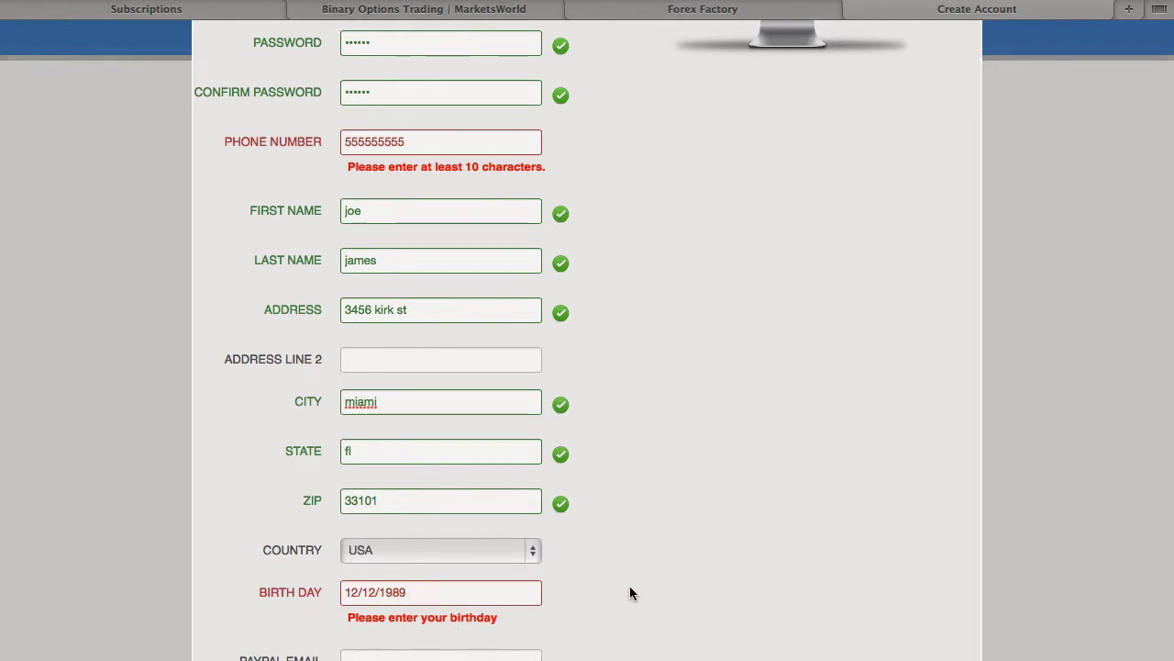
# Reopen the birth date calendar, browse to 1985, and close it leaving the date unchanged.
pyautogui.scroll(-3, 629, 592)
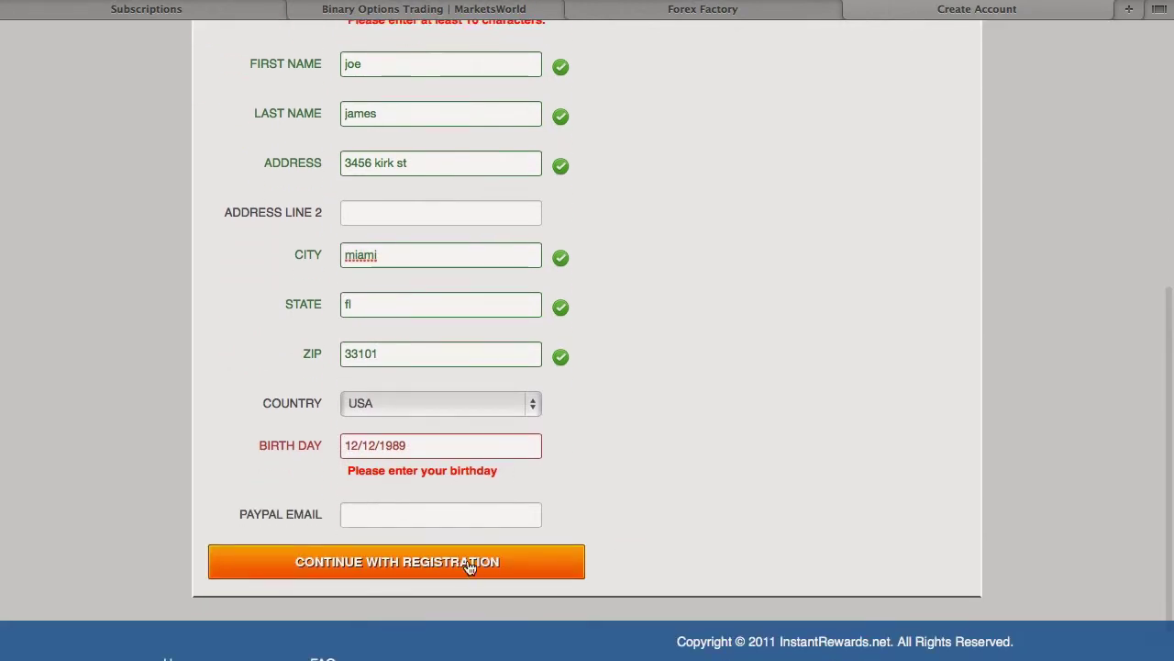
pyautogui.click(417, 506)
pyautogui.click(400, 454)
pyautogui.click(428, 214)
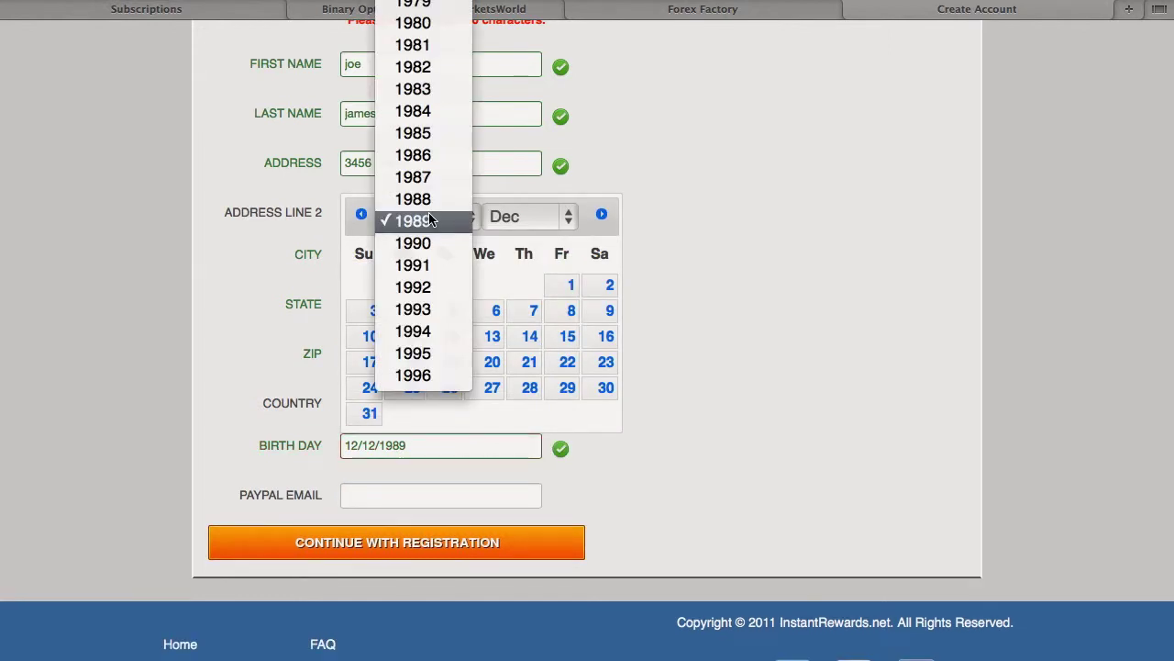
pyautogui.click(418, 133)
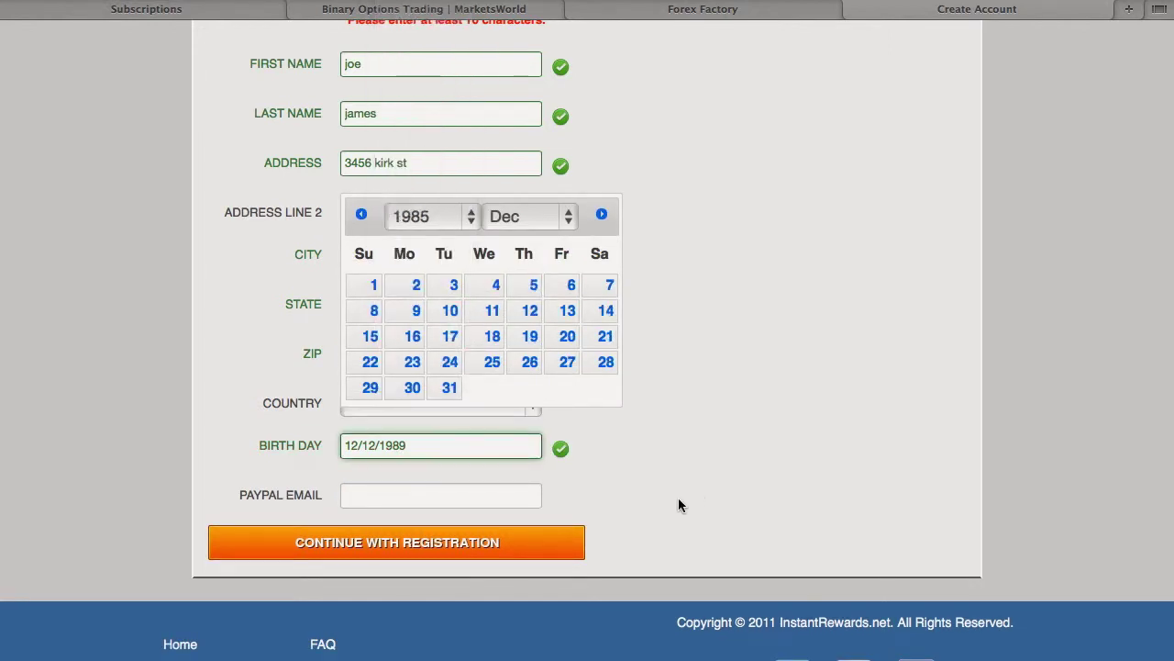
pyautogui.click(400, 492)
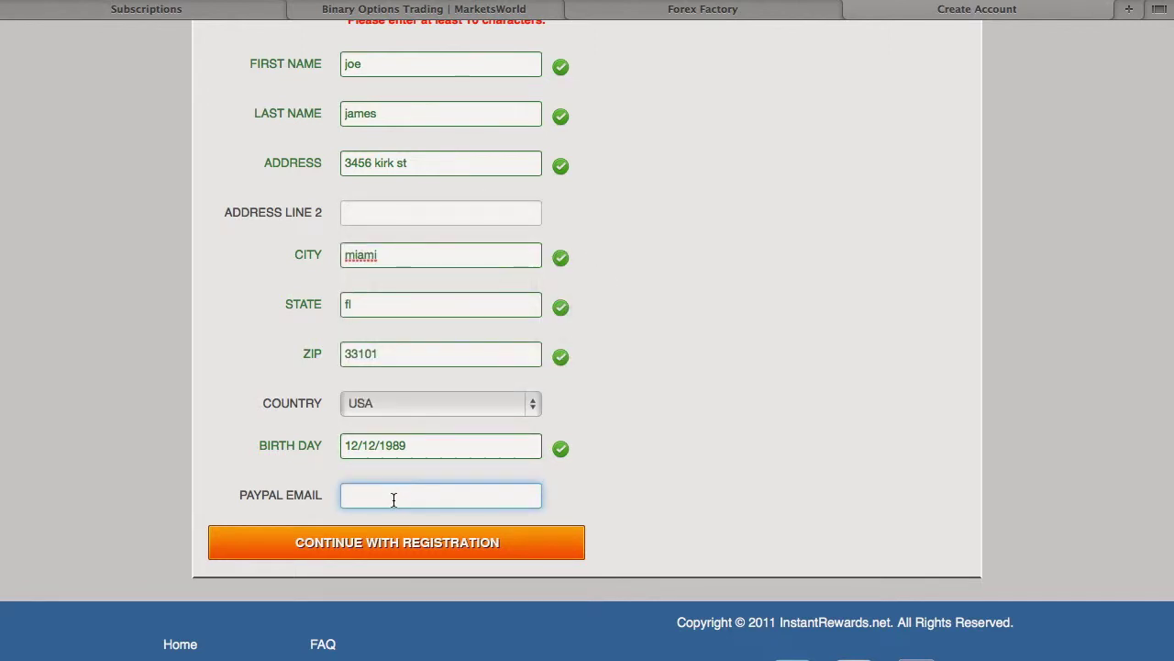
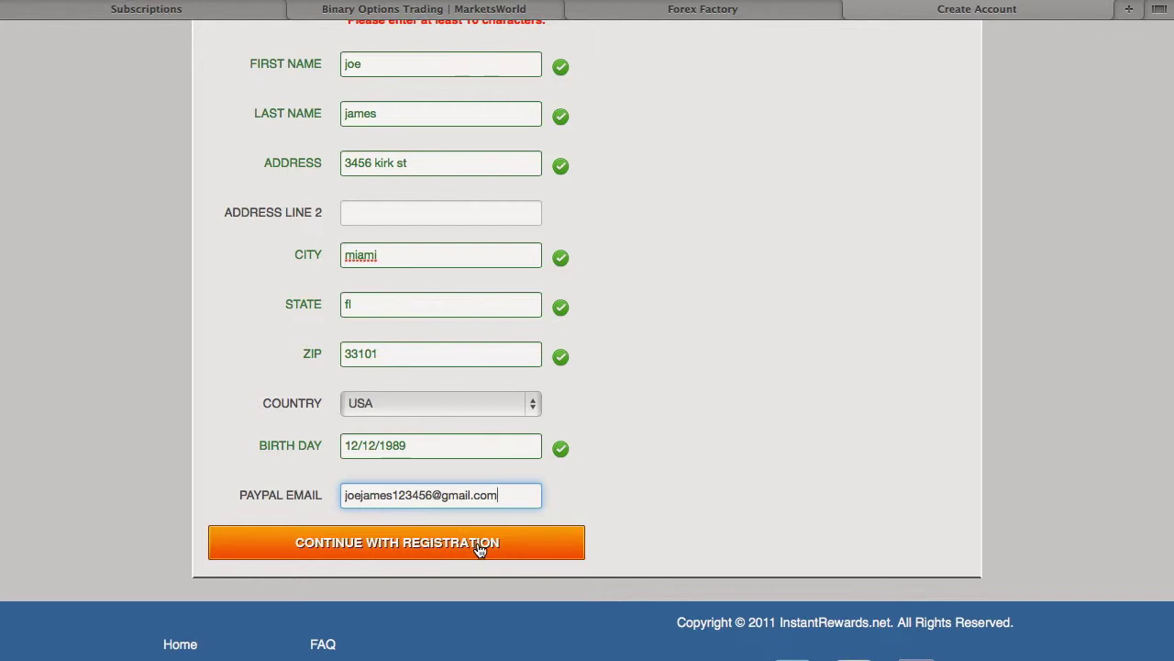
# Correct the phone number to ten digits and submit with Continue With Registration.
pyautogui.click(577, 481)
pyautogui.scroll(2, 576, 481)
pyautogui.scroll(5, 587, 339)
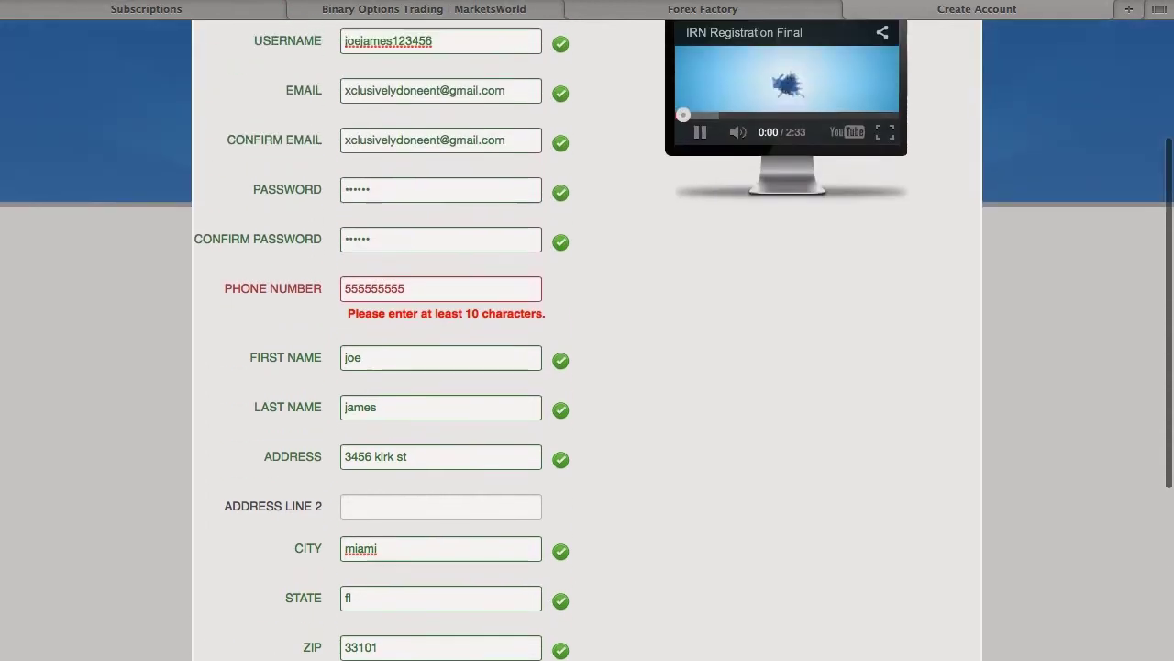
pyautogui.click(434, 434)
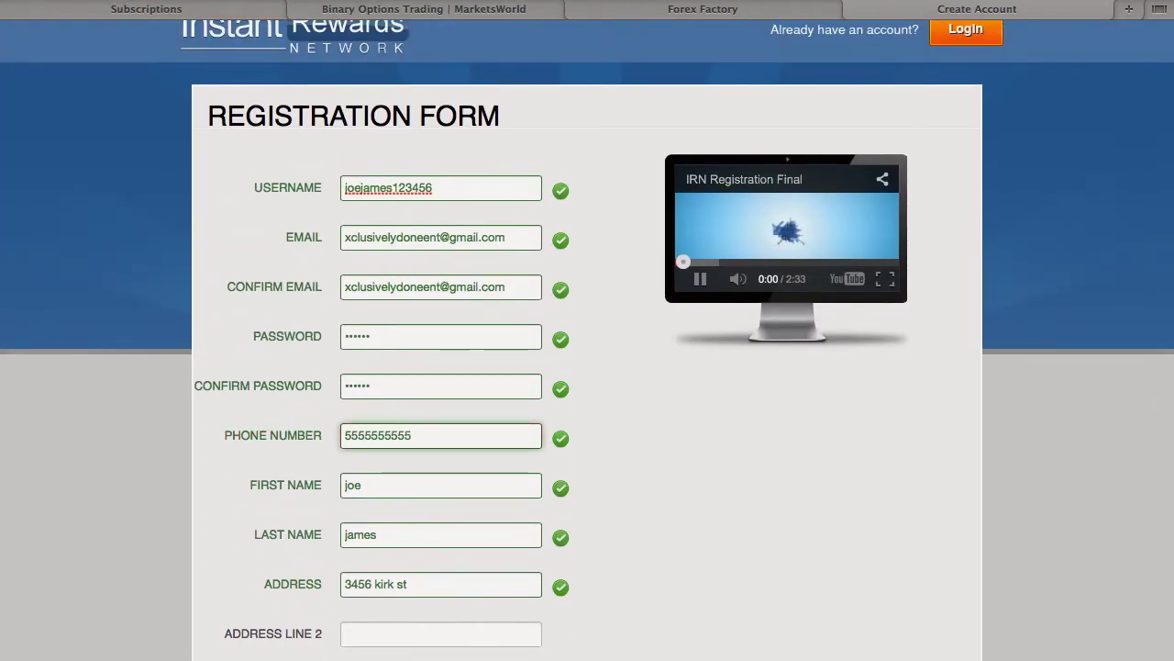
pyautogui.click(681, 492)
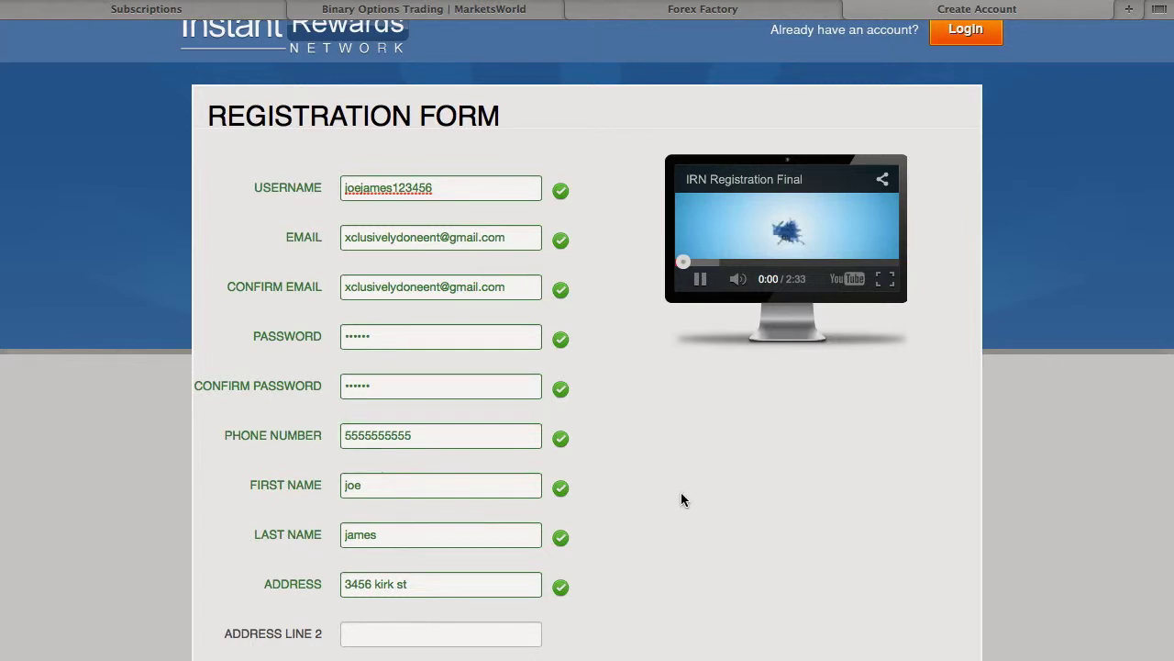
pyautogui.scroll(-1, 680, 491)
pyautogui.scroll(-10, 680, 491)
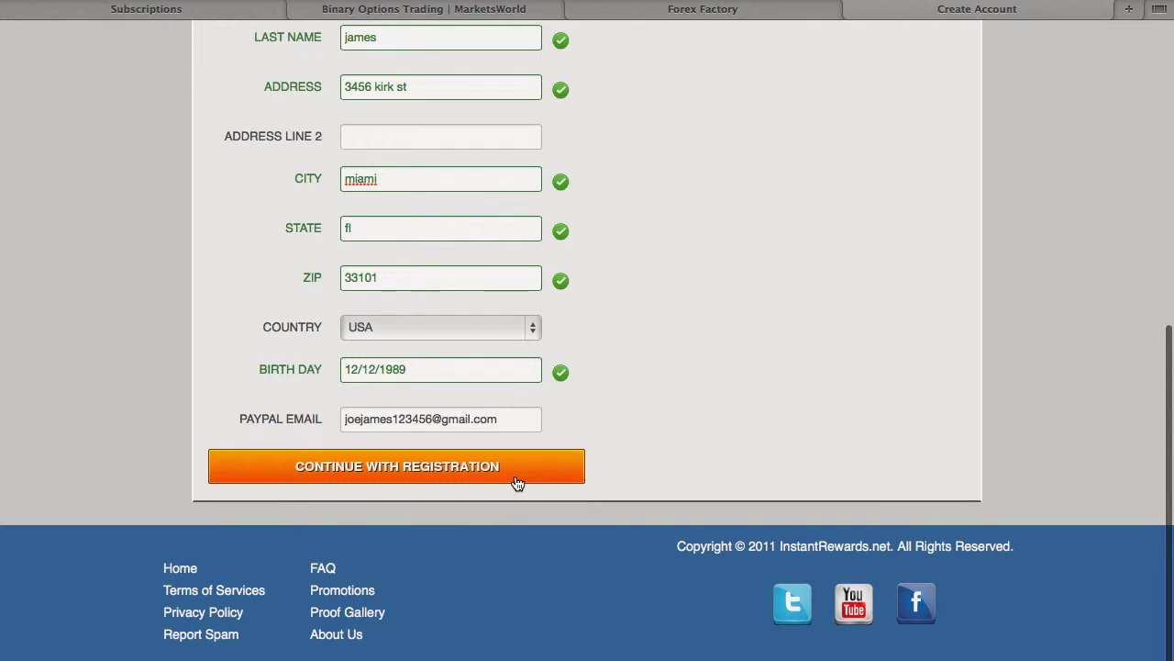
pyautogui.click(514, 475)
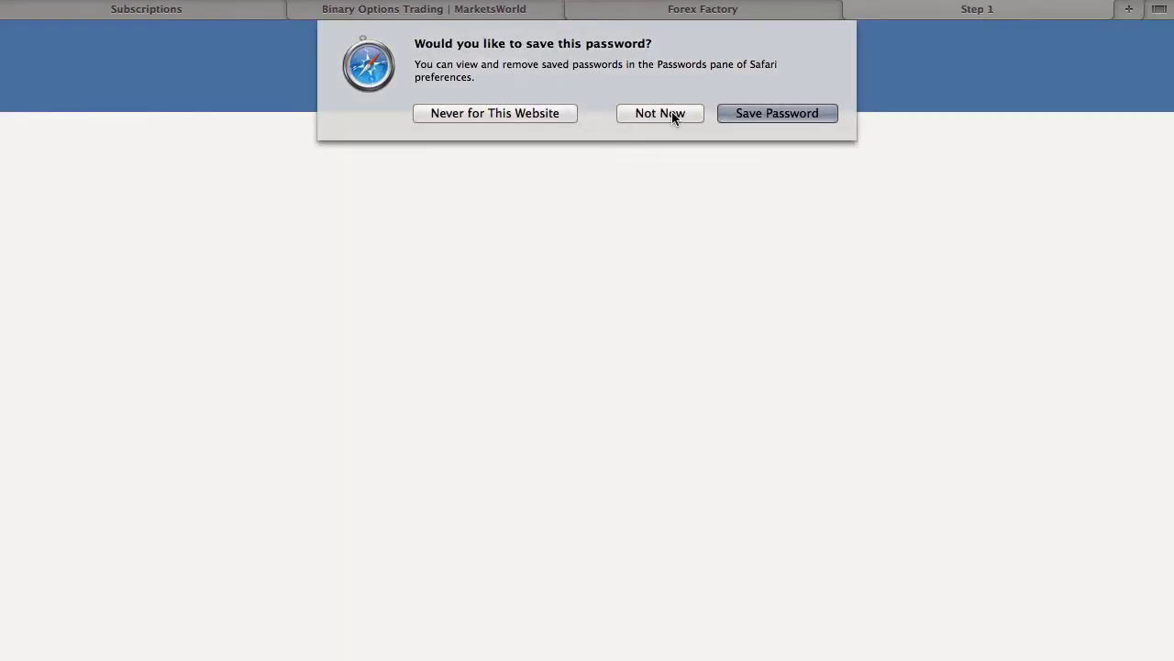
# Choose Not Now on Safari's save-password prompt.
pyautogui.click(671, 113)
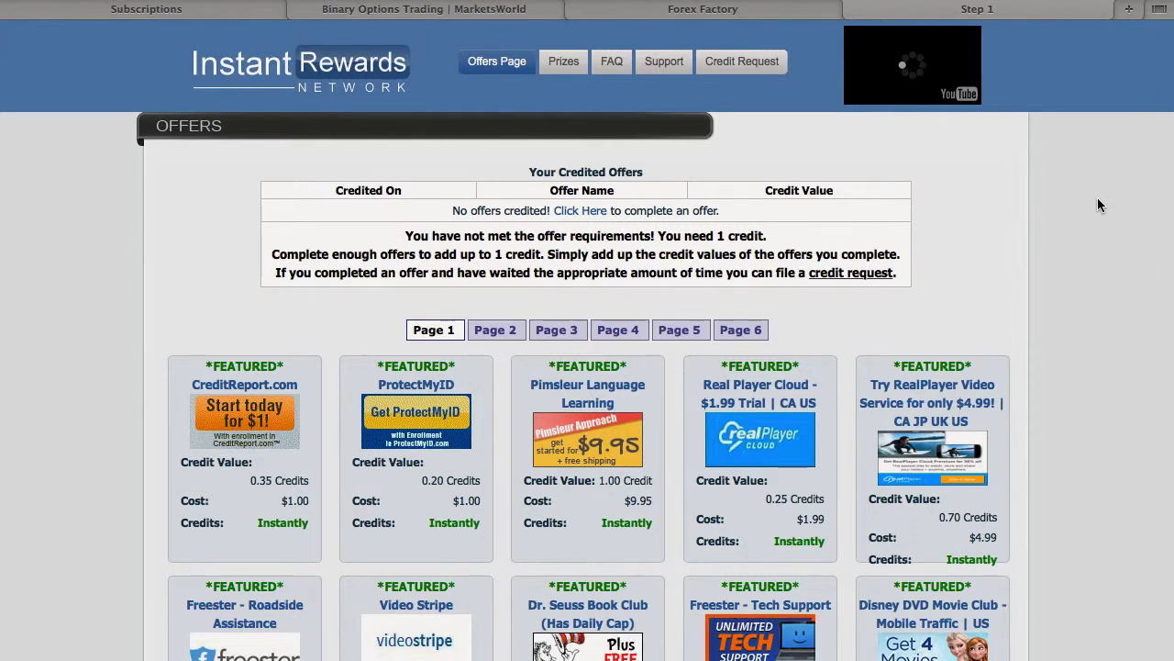
pyautogui.scroll(-3, 1097, 197)
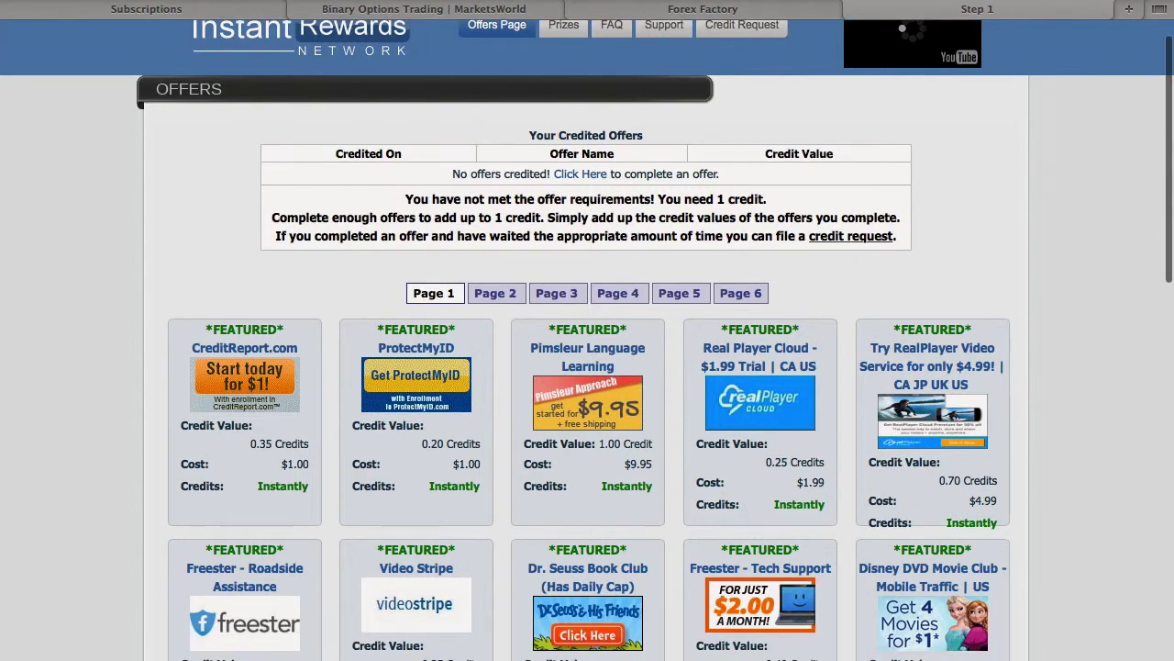
pyautogui.scroll(-2, 1098, 197)
pyautogui.scroll(5, 1097, 197)
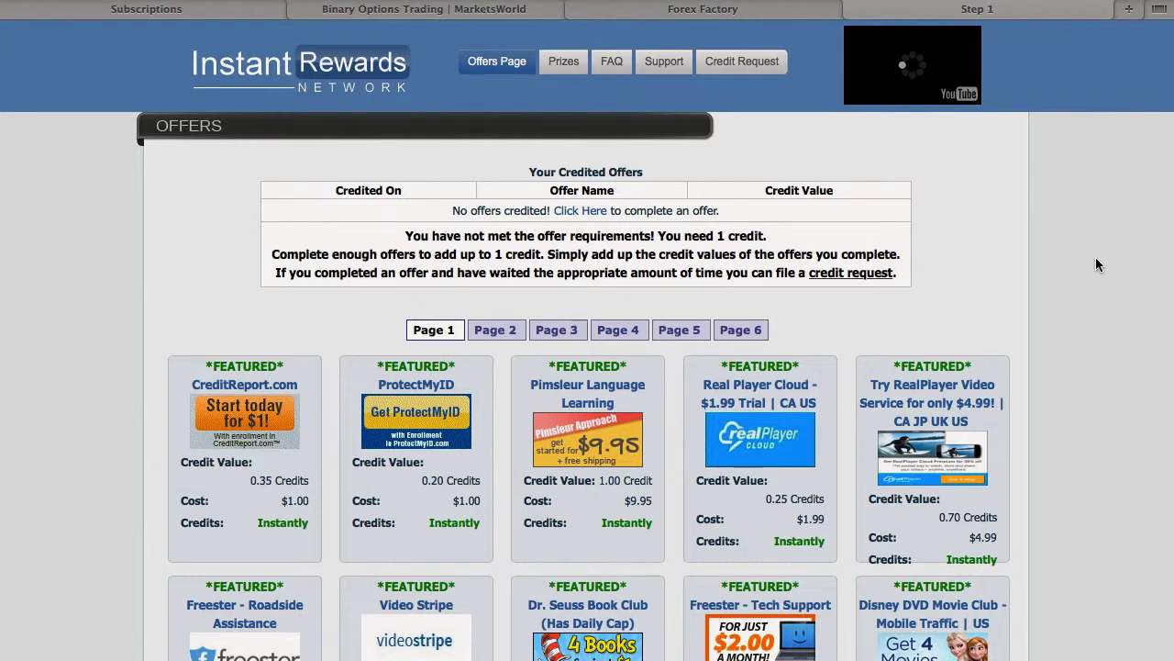
pyautogui.scroll(-5, 1096, 258)
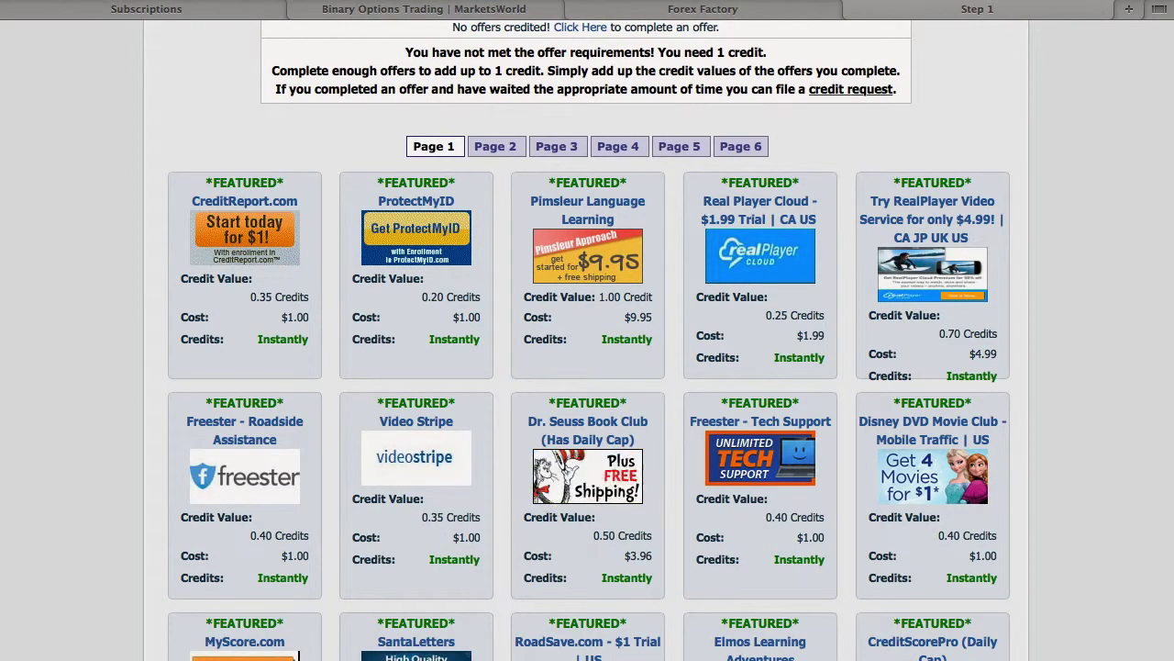
pyautogui.scroll(-1, 670, 341)
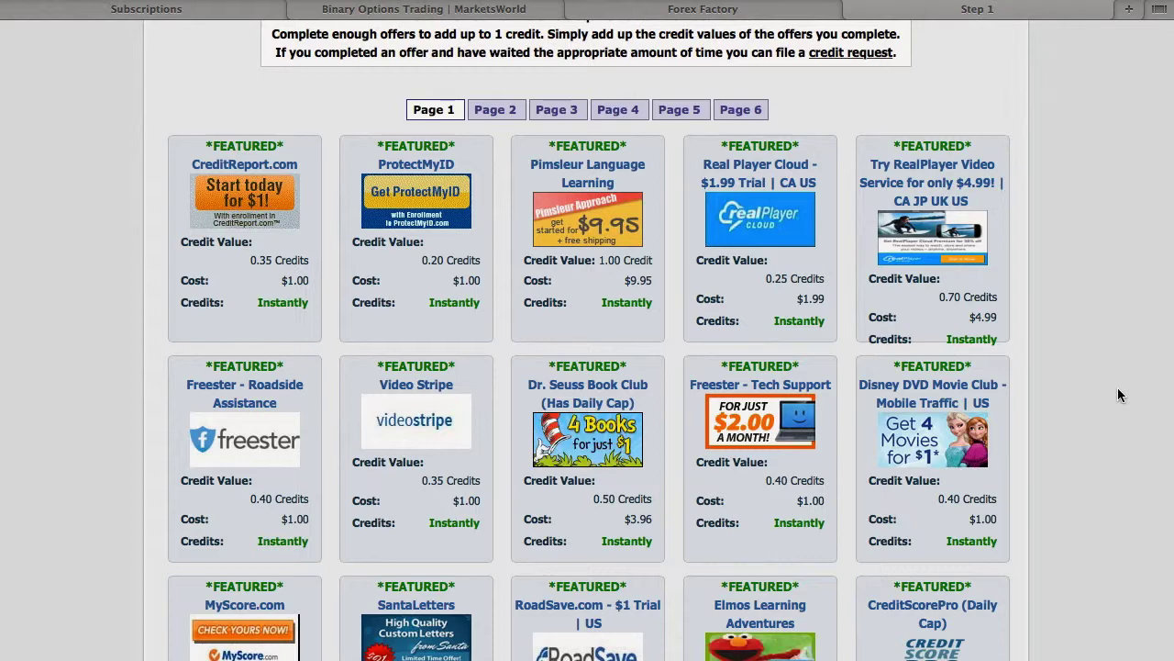
pyautogui.scroll(-1, 1117, 389)
pyautogui.scroll(-5, 669, 340)
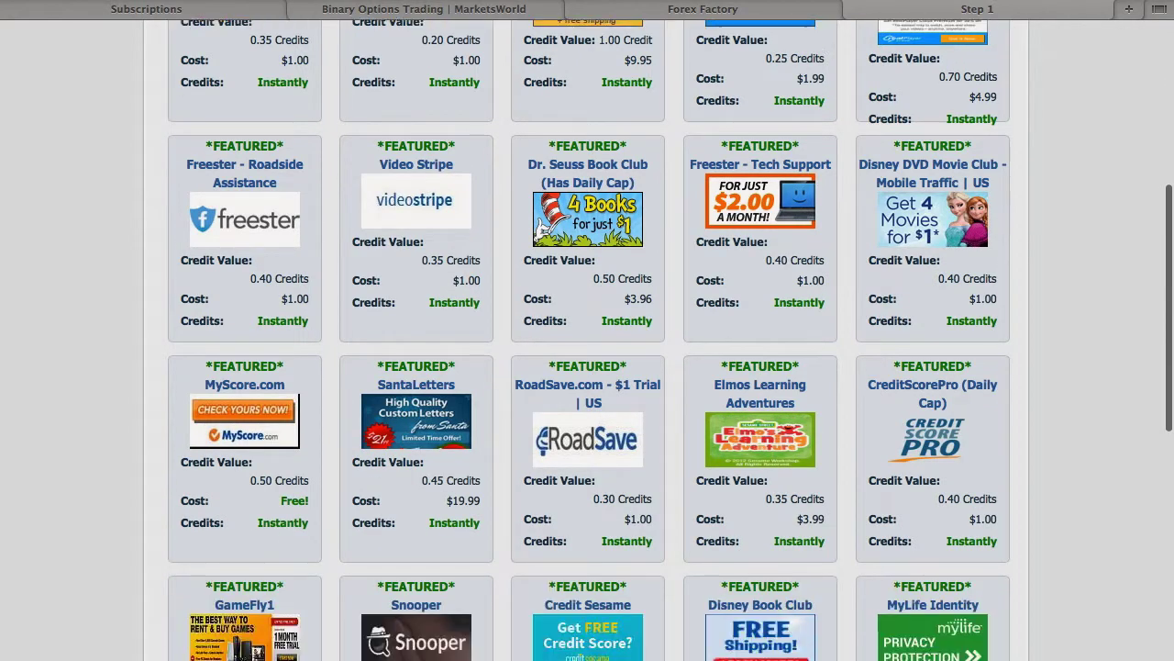
pyautogui.scroll(-5, 670, 339)
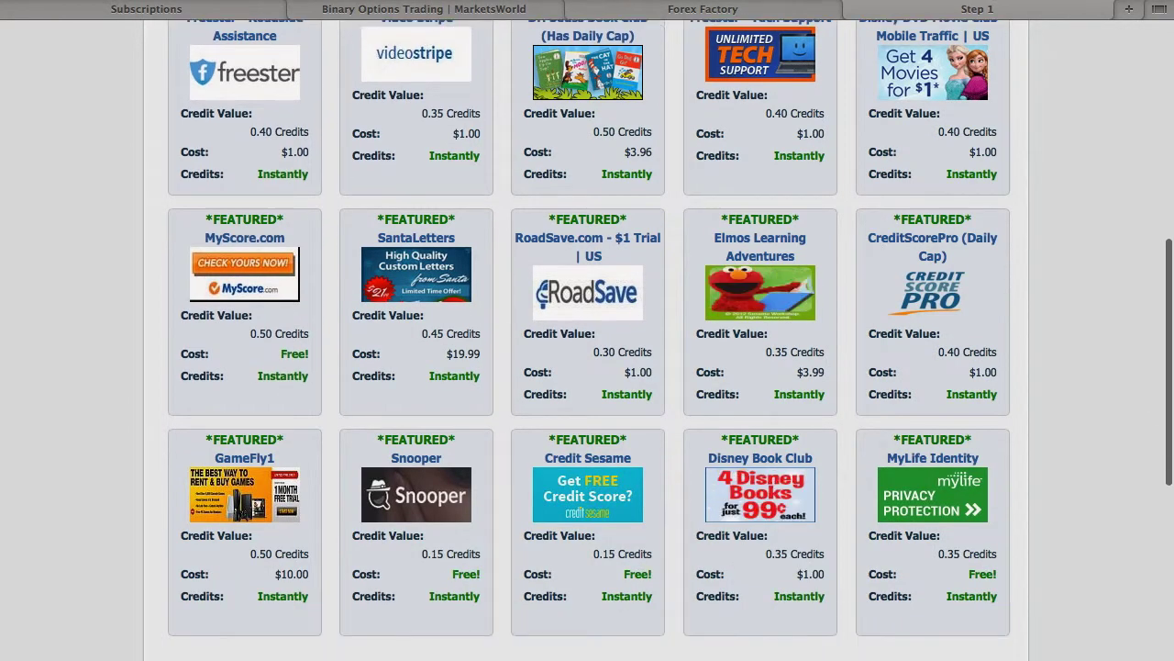
pyautogui.scroll(-1, 587, 330)
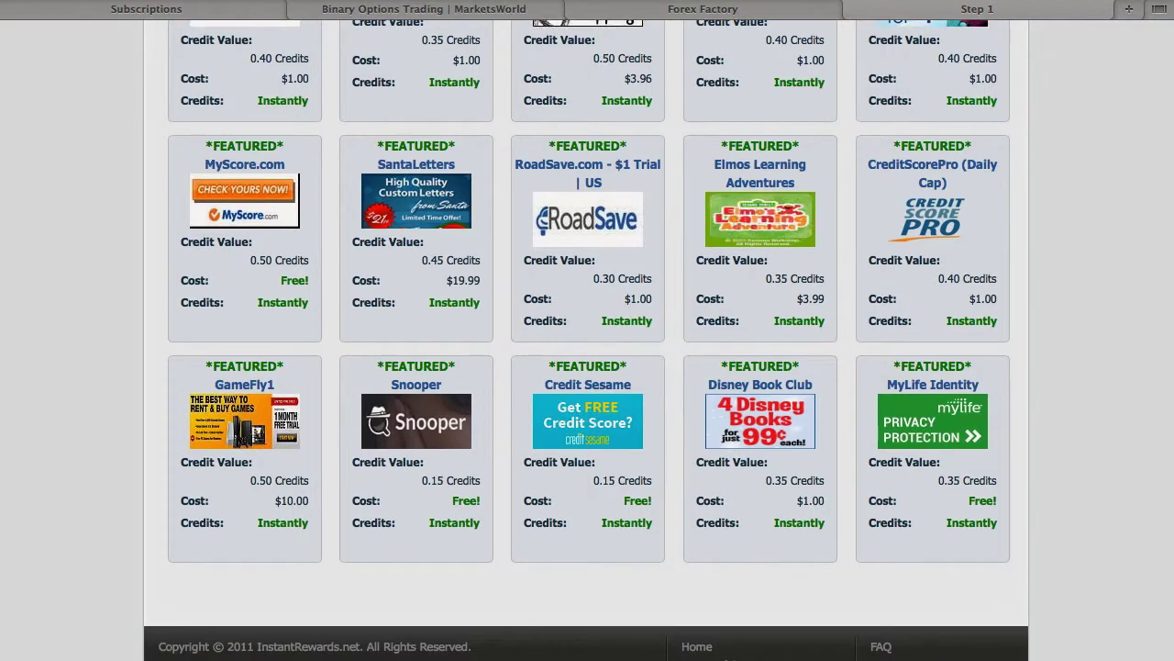
pyautogui.scroll(-1, 587, 339)
pyautogui.scroll(12, 587, 339)
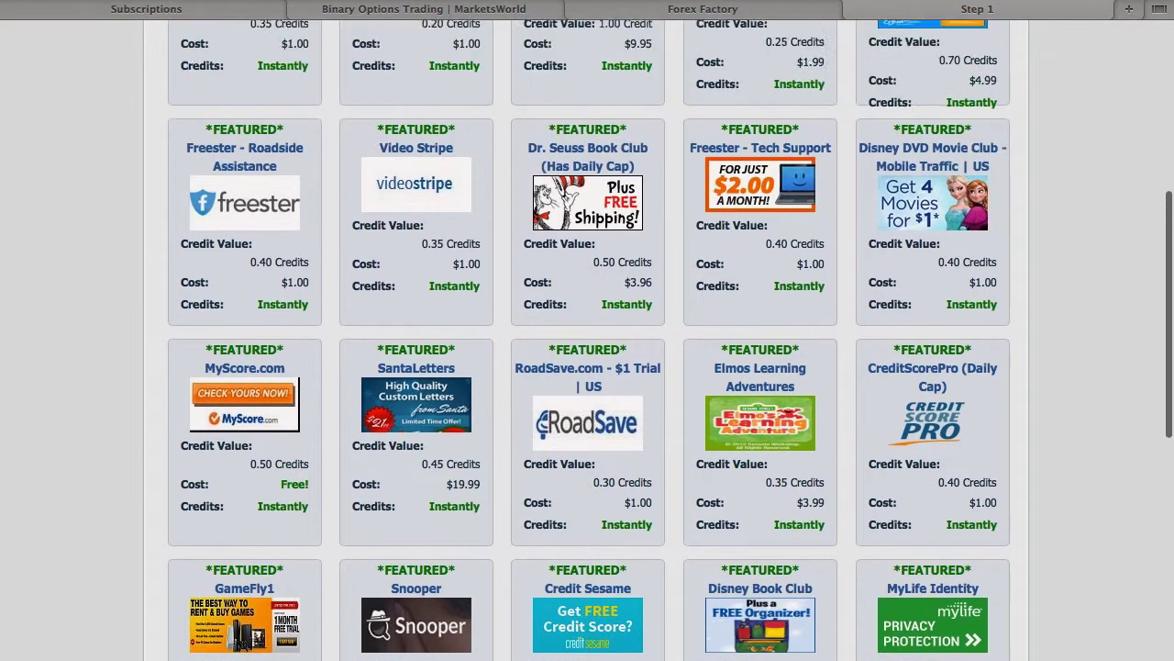
pyautogui.scroll(5, 635, 337)
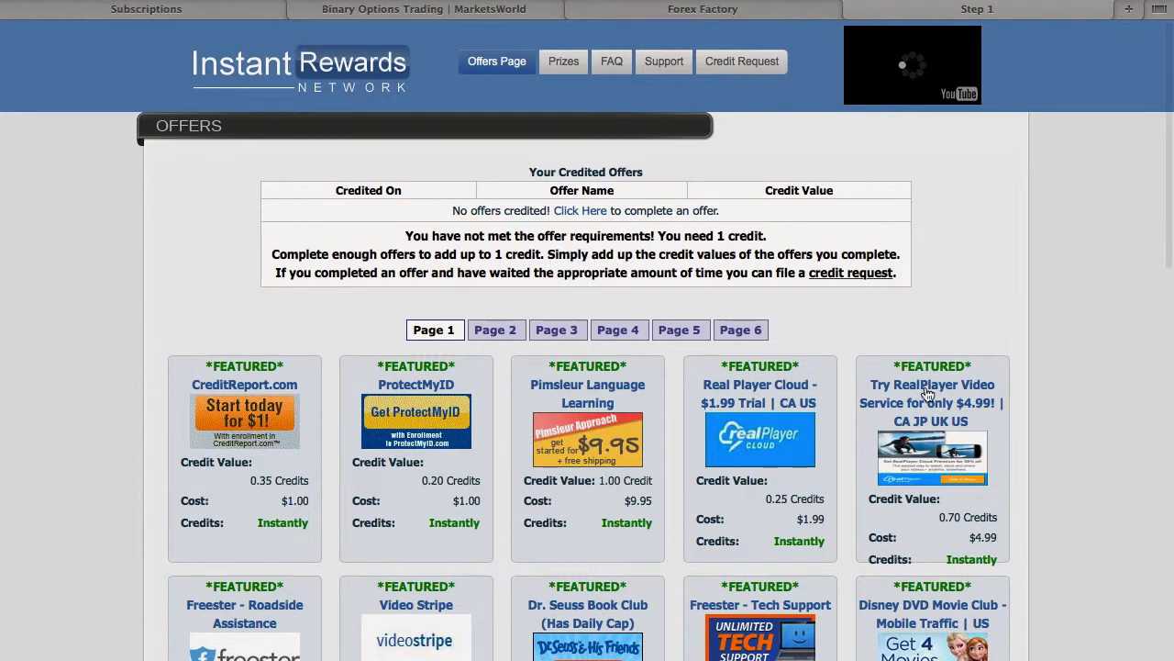
# Switch to Page 2 of offers and browse its listings like Family Bible Films and Ancestry.com.
pyautogui.click(503, 333)
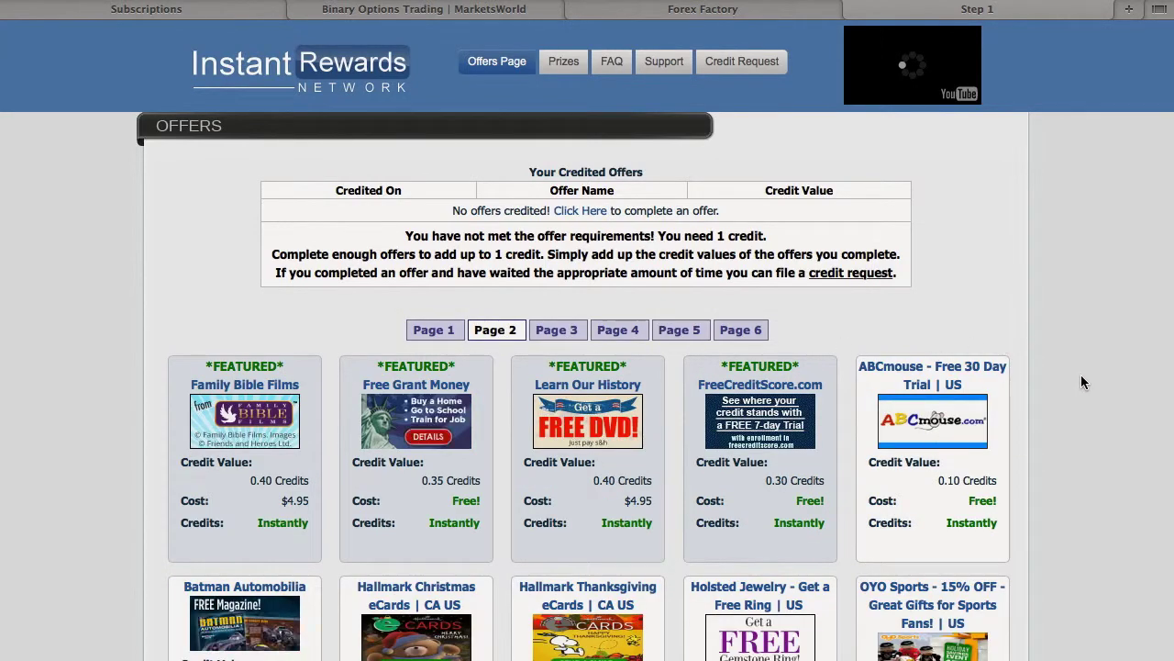
pyautogui.scroll(-8, 1081, 378)
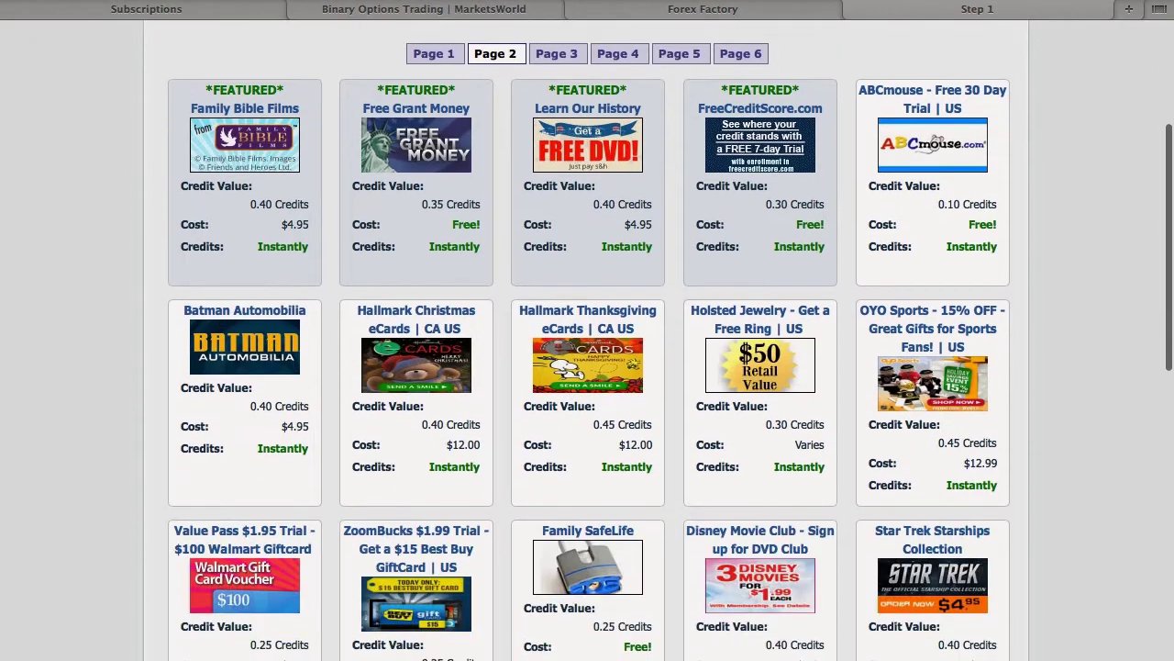
pyautogui.scroll(-4, 587, 367)
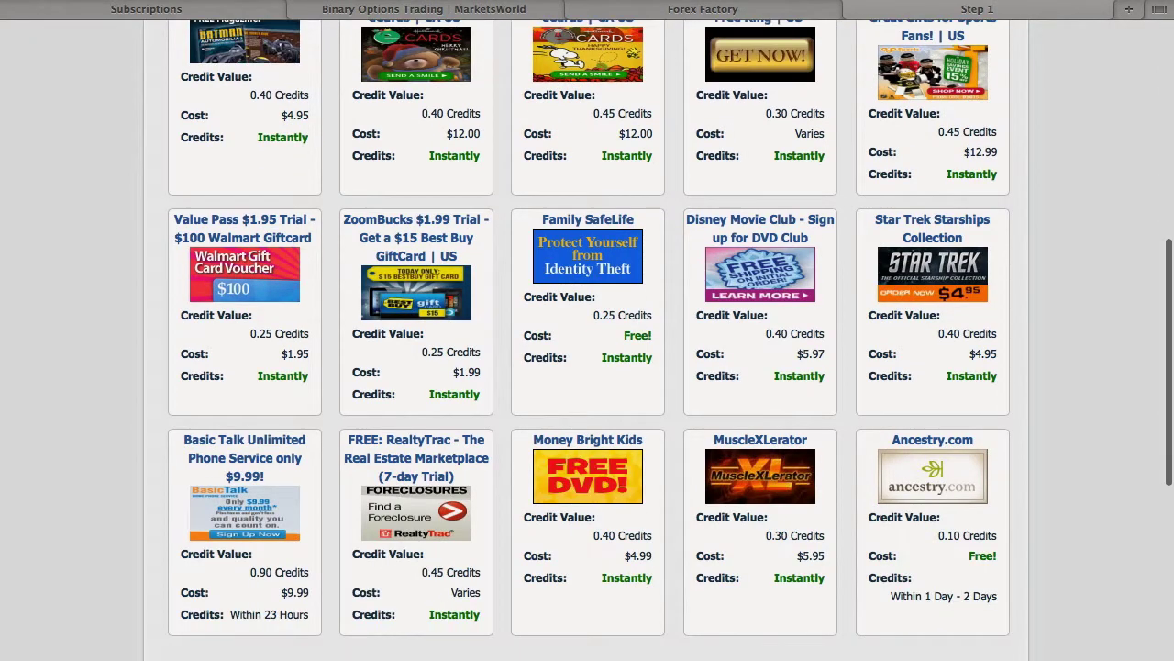
pyautogui.scroll(-1, 728, 642)
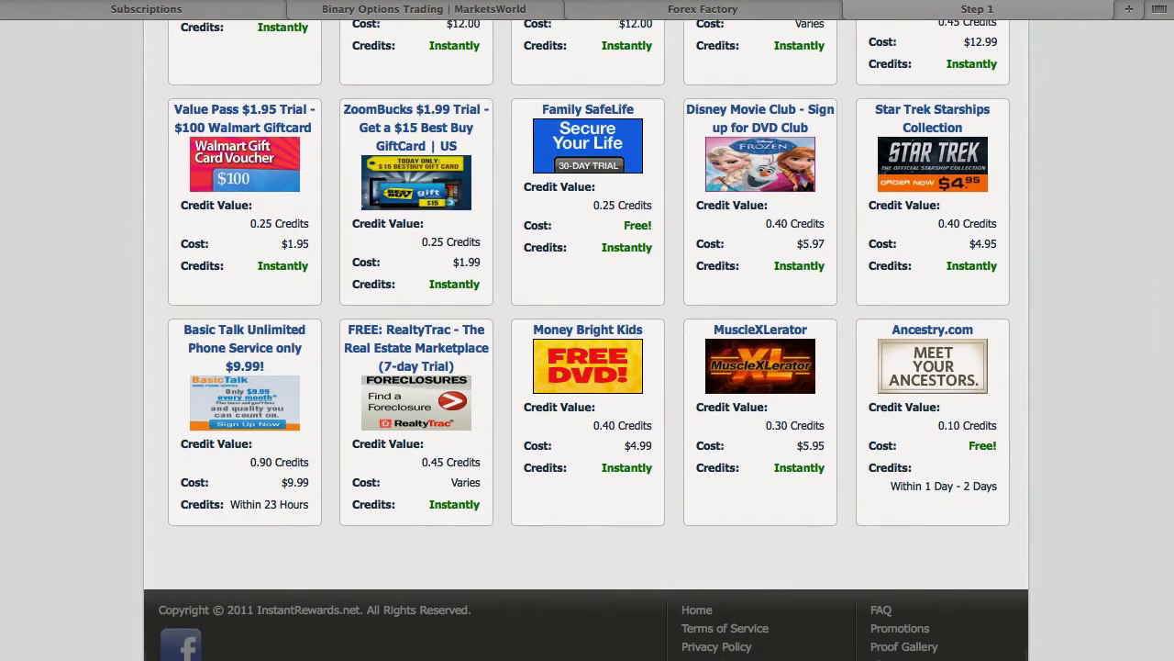
pyautogui.scroll(-1, 587, 367)
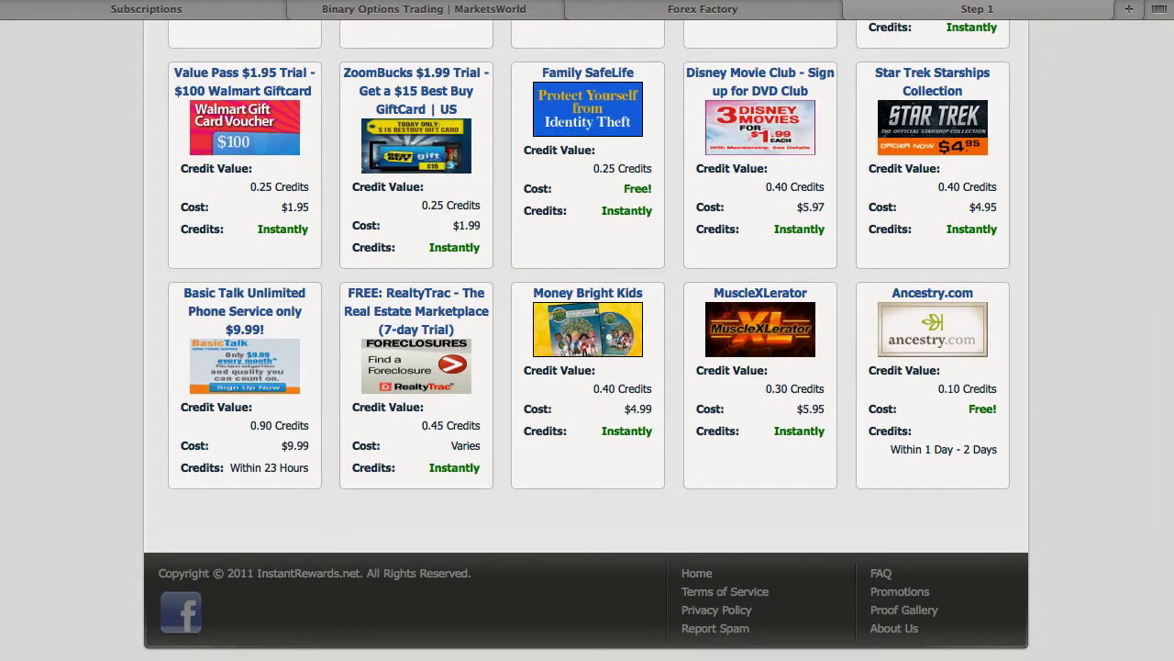